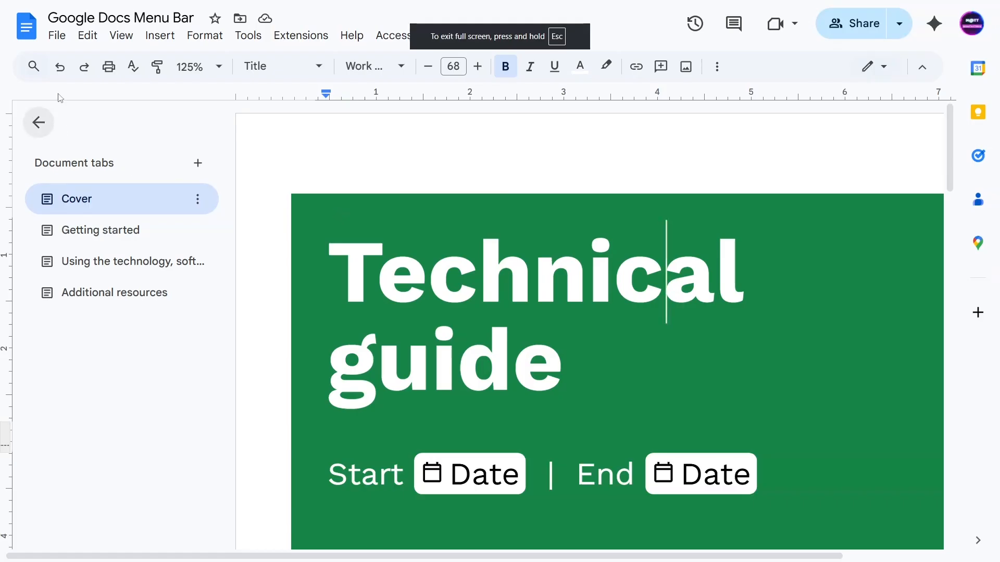
- Delete the letters "chn" from the "Technical guide" title on the Cover tab, and undo the deletion
{"action": "left_click", "coordinate": [85, 35]}
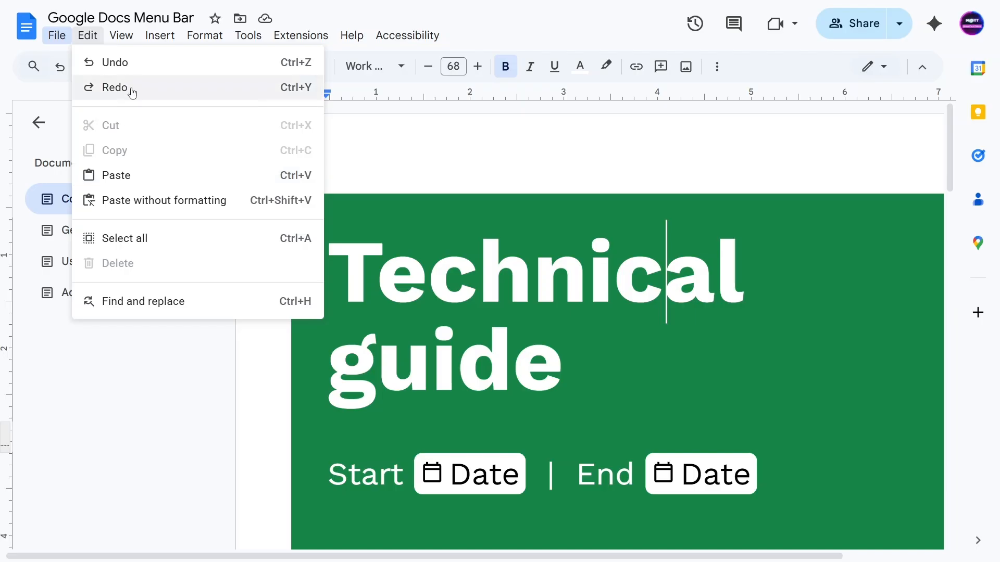
{"action": "double_click", "coordinate": [434, 276]}
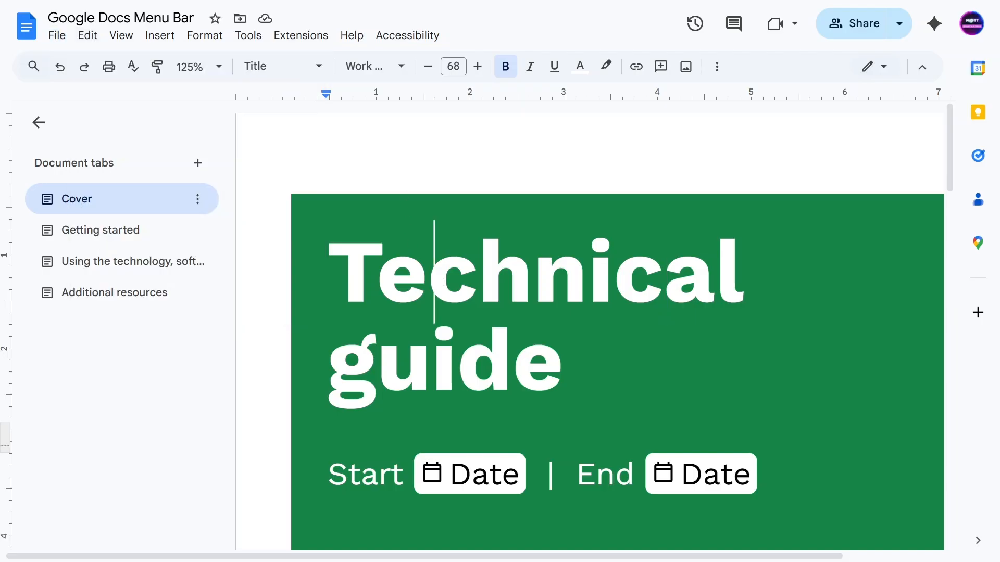
{"action": "left_click_drag", "start_coordinate": [433, 276], "coordinate": [568, 277]}
{"action": "key", "text": "BackSpace"}
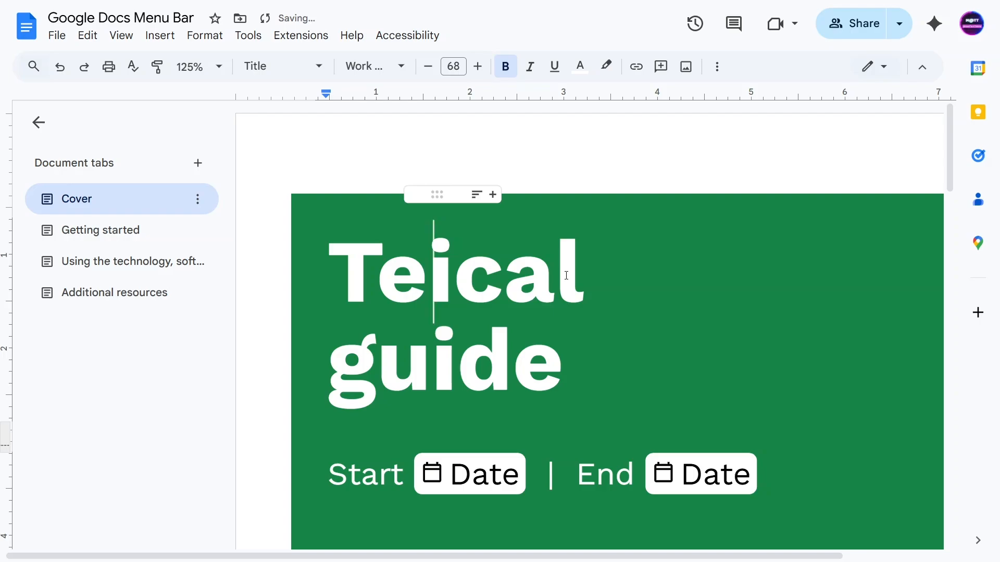
{"action": "key", "text": "ctrl+z"}
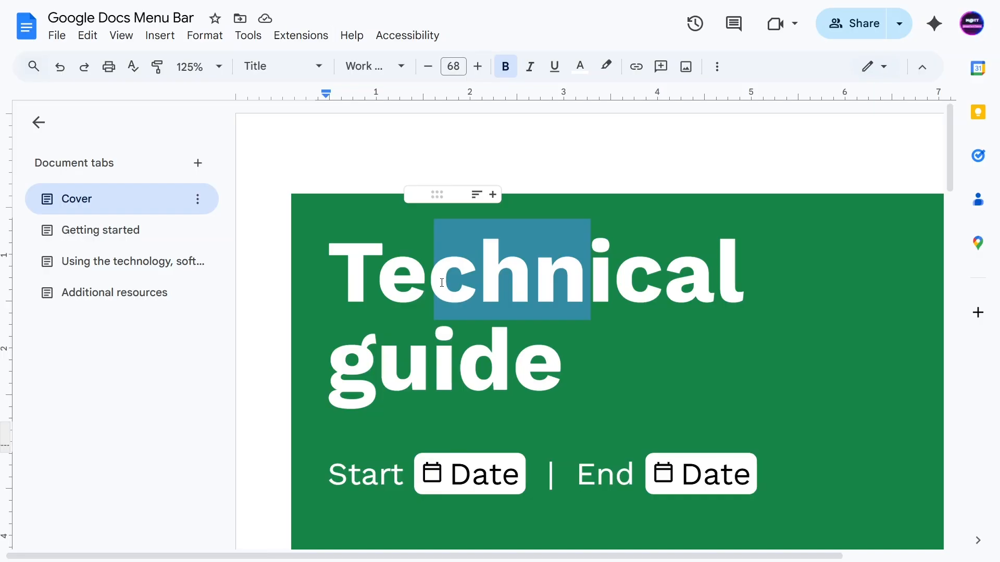
- Redo and undo the deletion of "chn" several times, ending with the full word "Technical" restored
{"action": "key", "text": "ctrl+y"}
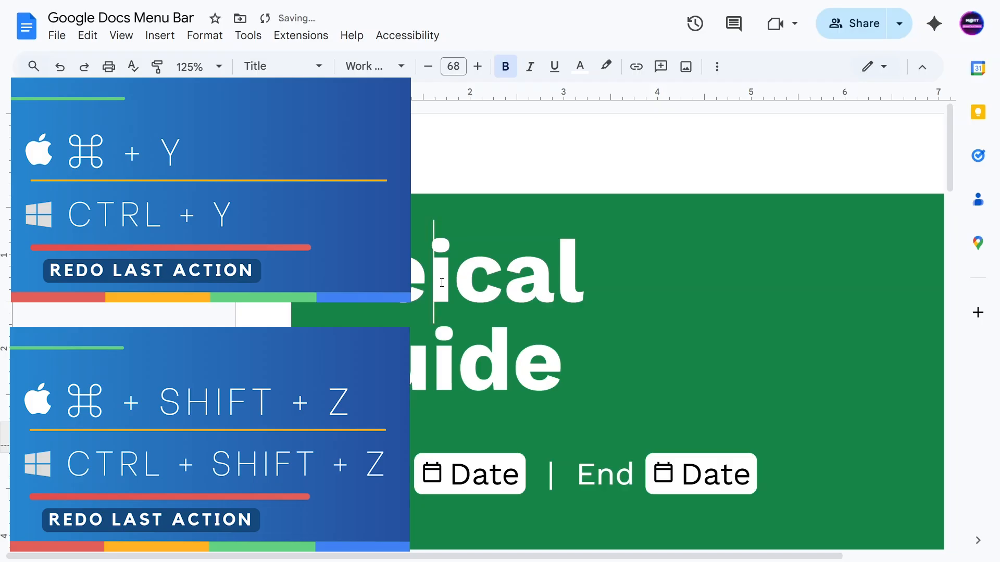
{"action": "key", "text": "ctrl+z"}
{"action": "key", "text": "ctrl+y"}
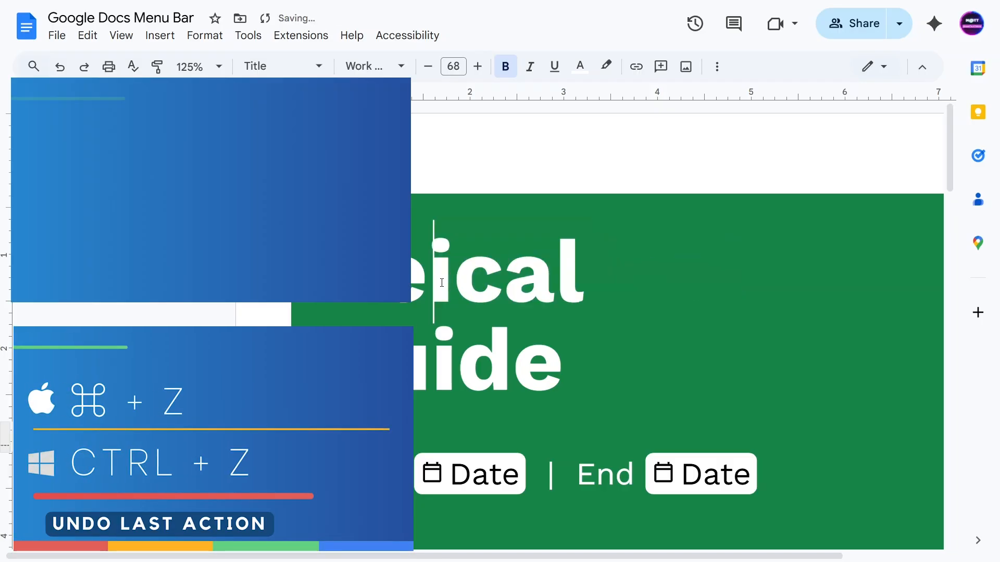
{"action": "key", "text": "ctrl+z"}
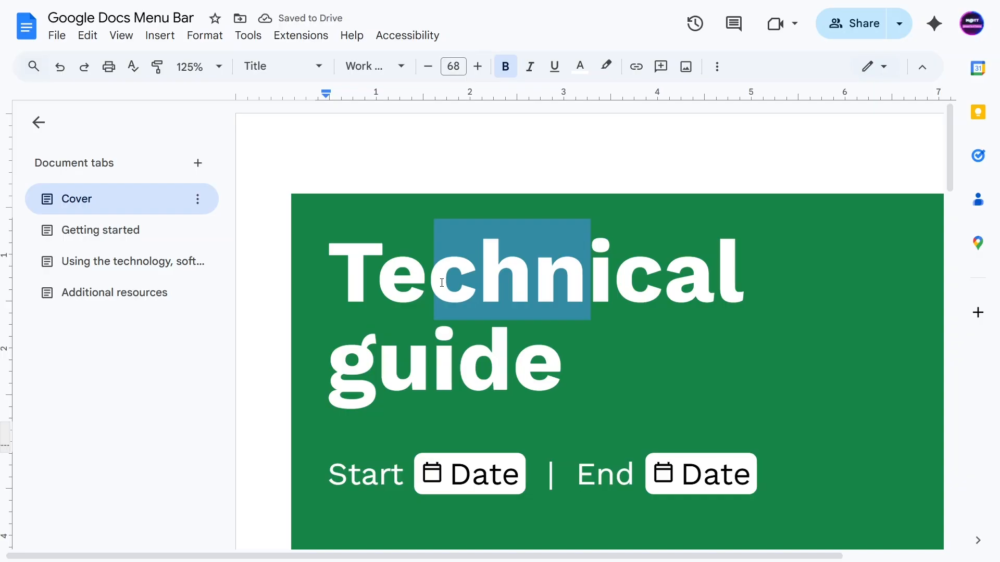
{"action": "key", "text": "ctrl+shift+z"}
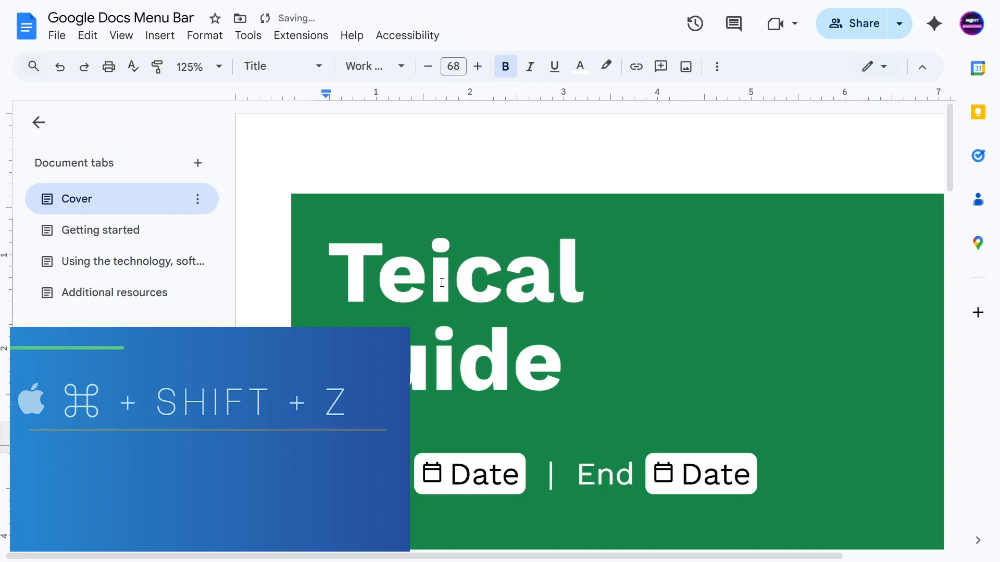
{"action": "key", "text": "ctrl+z"}
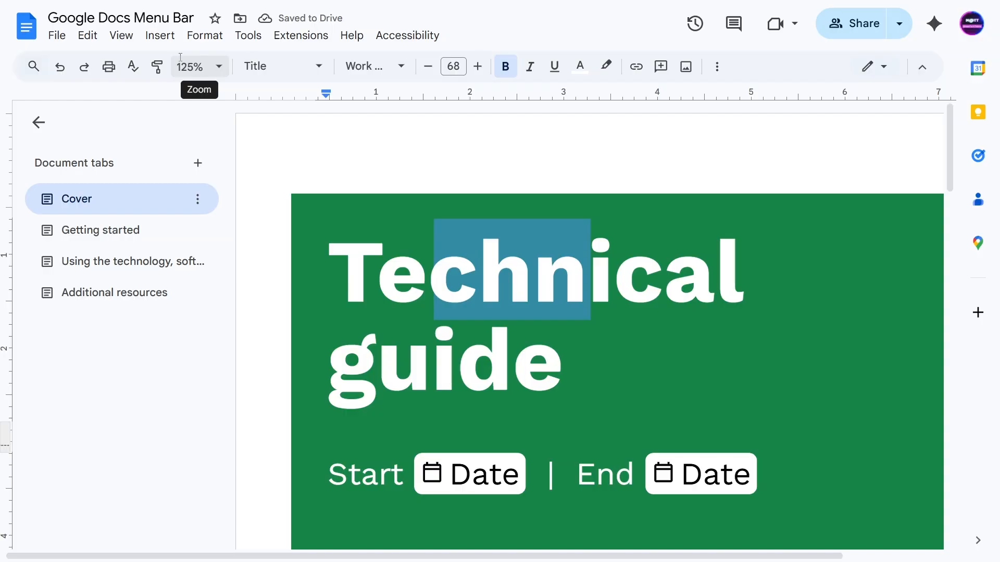
- Copy the whole "Technical guide" title from the Cover tab and add a new document tab
{"action": "left_click", "coordinate": [88, 35]}
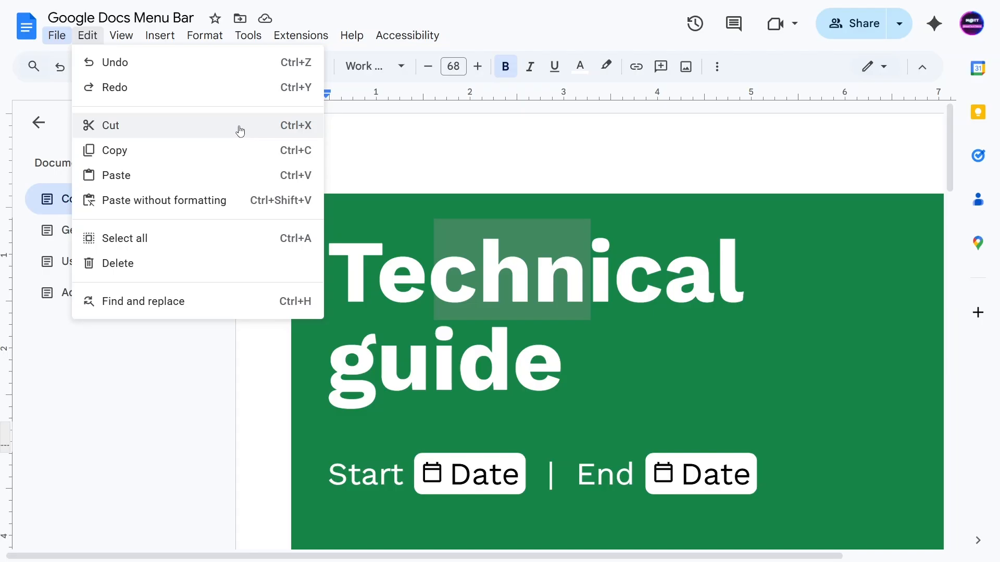
{"action": "triple_click", "coordinate": [401, 297]}
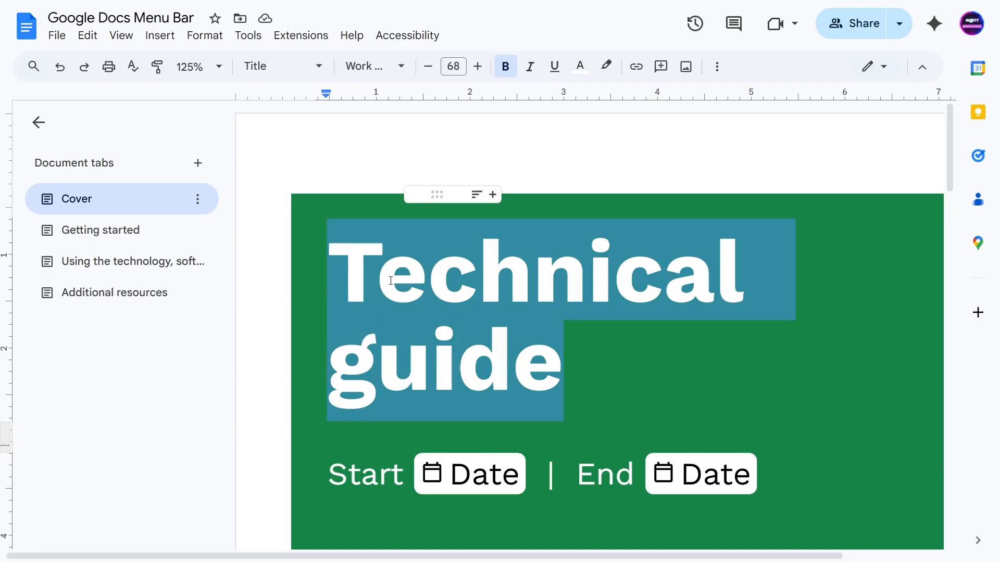
{"action": "left_click", "coordinate": [198, 165]}
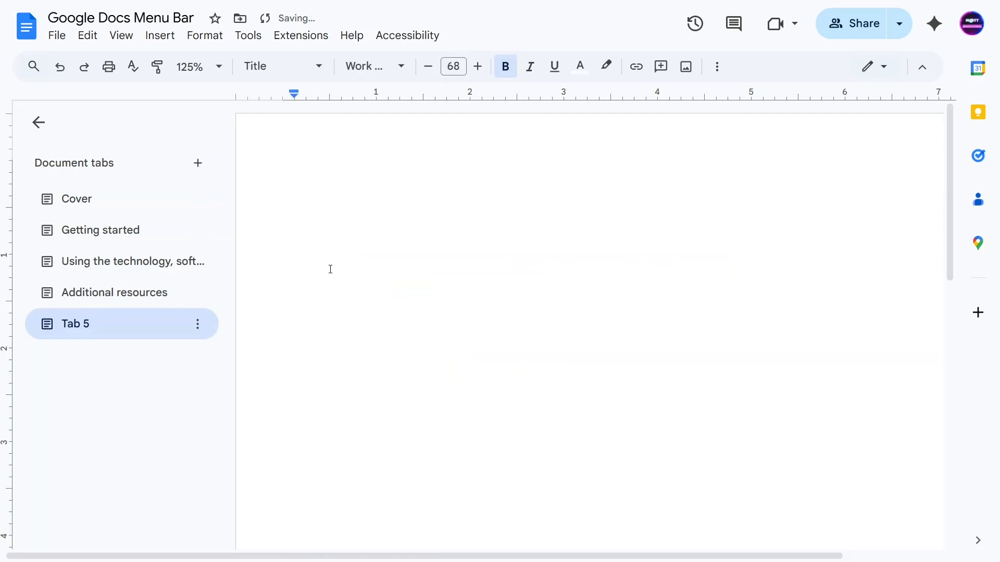
- Paste the copied title with its formatting into the new tab, and undo that paste
{"action": "left_click_drag", "start_coordinate": [295, 196], "coordinate": [618, 366]}
{"action": "key", "text": "ctrl+c"}
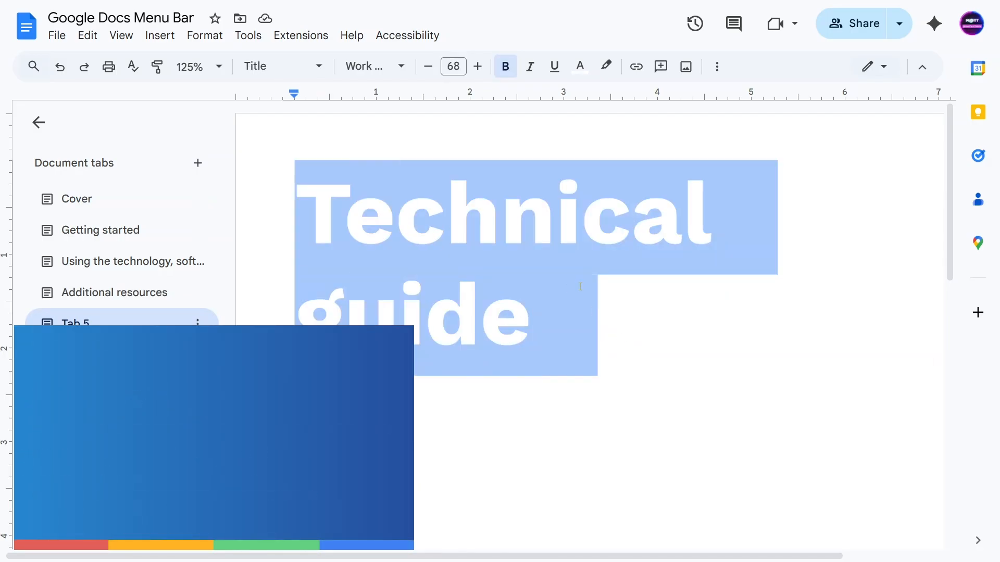
{"action": "key", "text": "ctrl+z"}
{"action": "key", "text": "ctrl+z"}
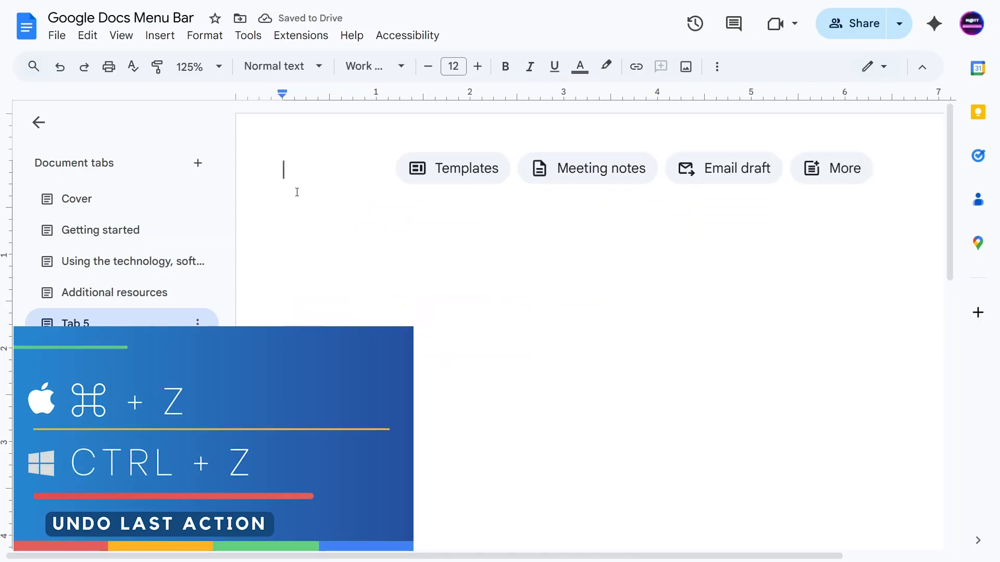
- Paste the title without formatting into the new tab and capitalize "Guide", with a new line after it
{"action": "key", "text": "ctrl+shift+v"}
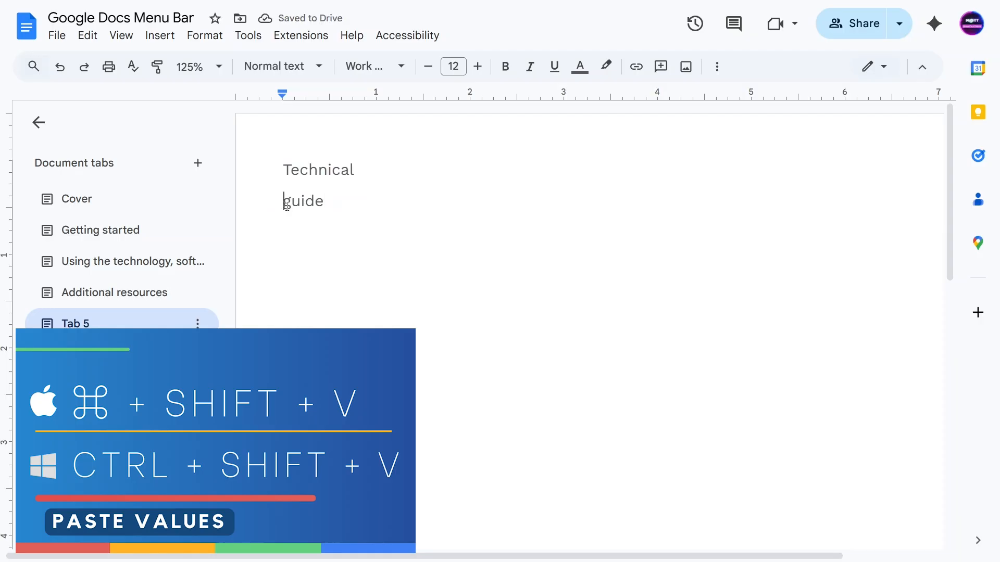
{"action": "key", "text": "Return"}
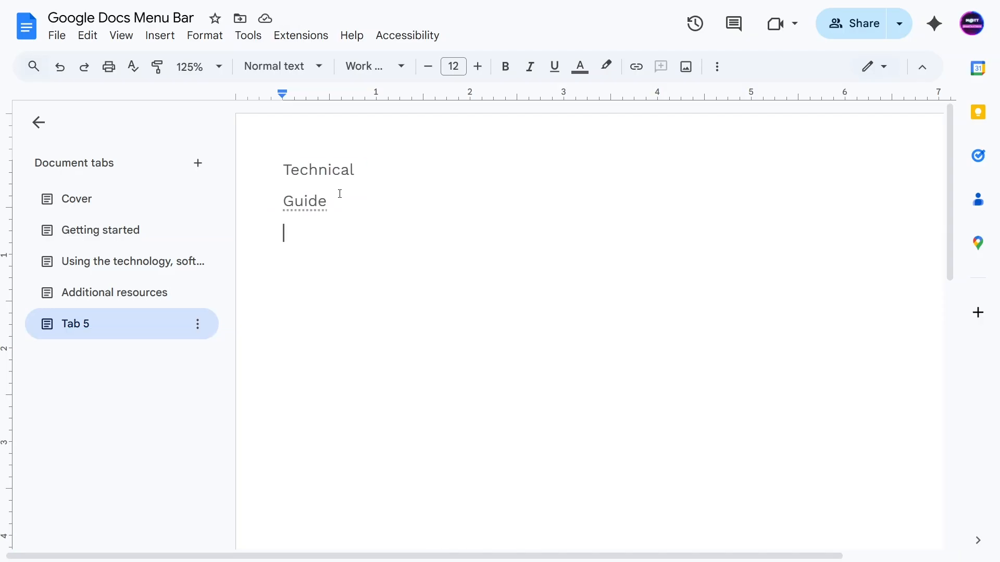
- Select all the text in the tab, clear the selection, and select only the "Guide" line
{"action": "key", "text": "ctrl+a"}
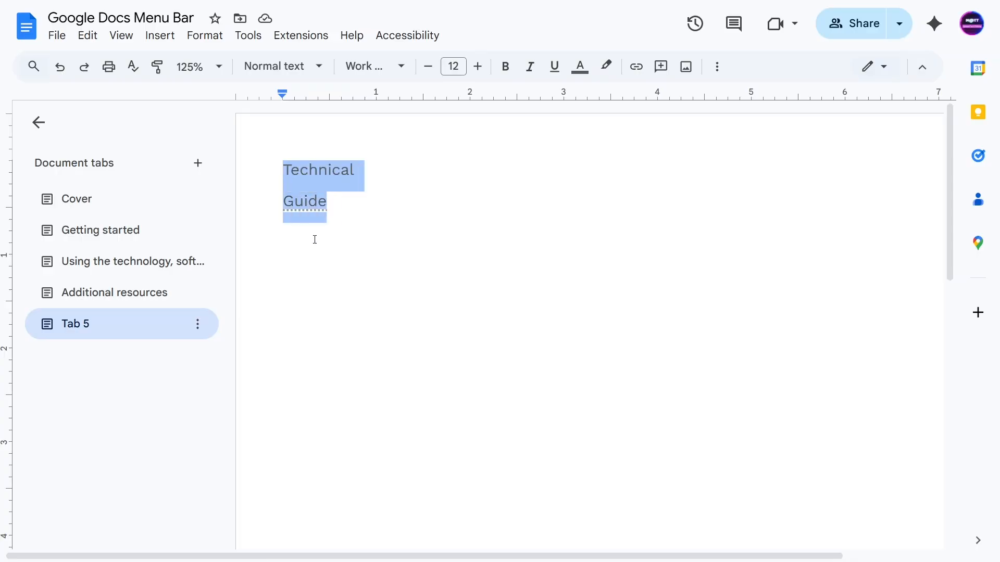
{"action": "left_click", "coordinate": [337, 279]}
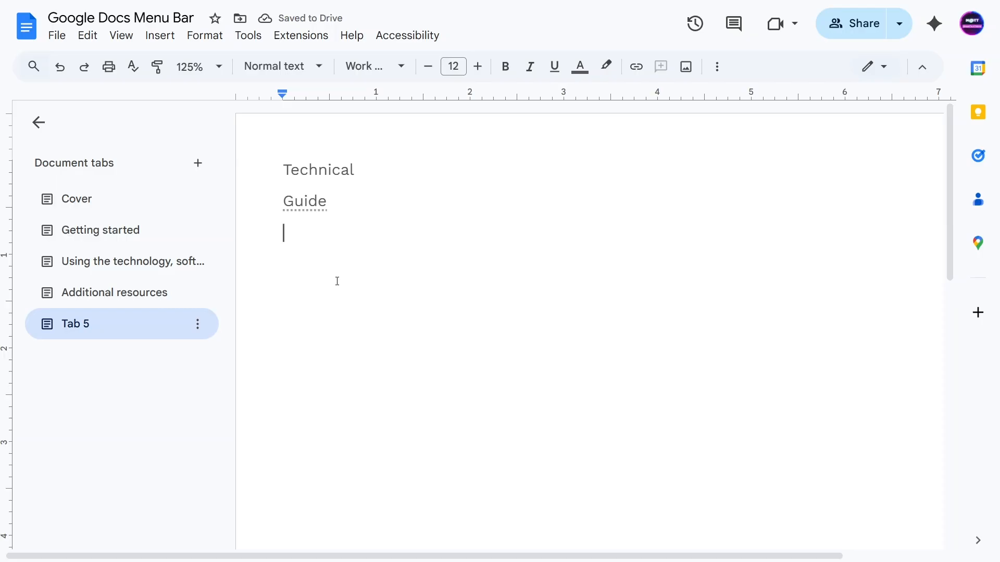
{"action": "left_click", "coordinate": [267, 163]}
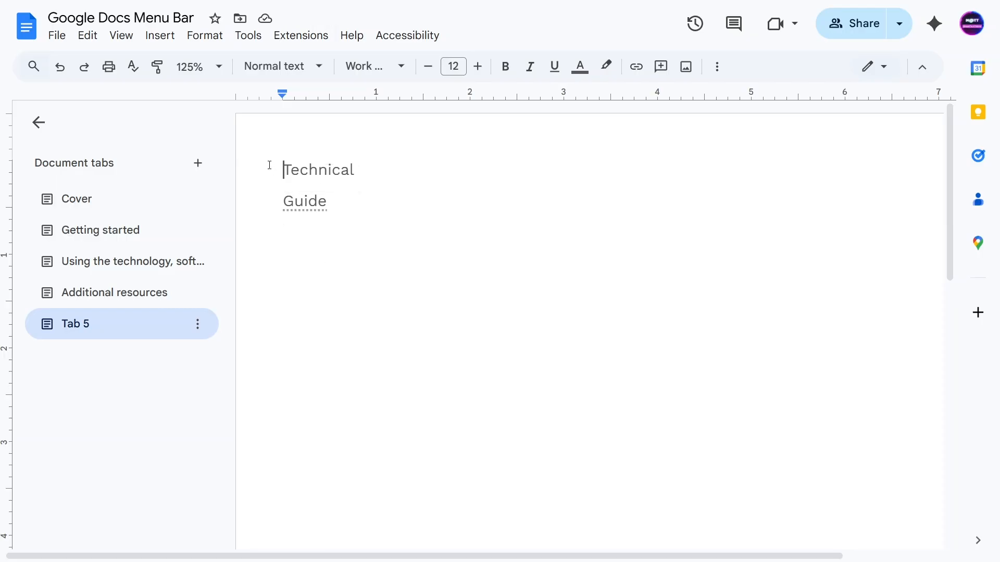
{"action": "left_click", "coordinate": [276, 194]}
{"action": "key", "text": "shift+Down"}
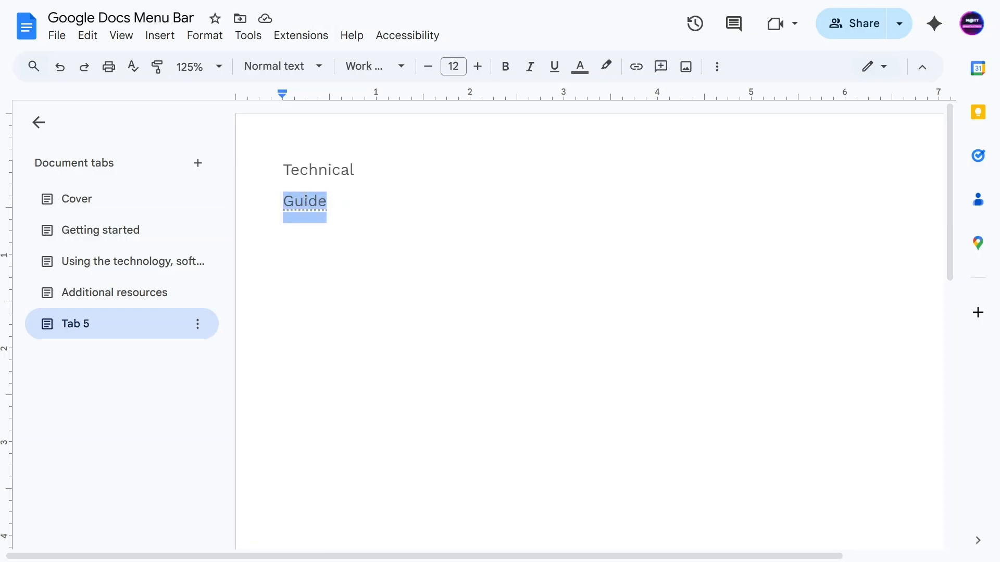
- Copy "Guide" from the second line and paste it after "Technical", separated by a space
{"action": "left_click", "coordinate": [361, 172]}
{"action": "left_click_drag", "start_coordinate": [332, 218], "coordinate": [244, 210]}
{"action": "key", "text": "ctrl+c"}
{"action": "left_click", "coordinate": [356, 169]}
{"action": "key", "text": "ctrl+v"}
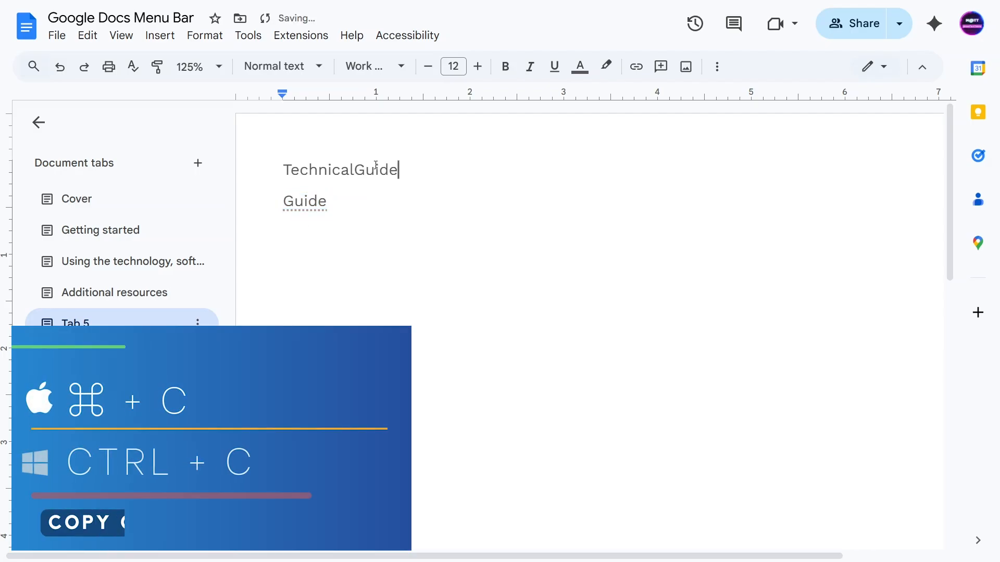
{"action": "left_click", "coordinate": [359, 170]}
- Delete the duplicate "Guide" on the second line, and undo back to before the copied word was pasted
{"action": "left_click_drag", "start_coordinate": [359, 198], "coordinate": [217, 205]}
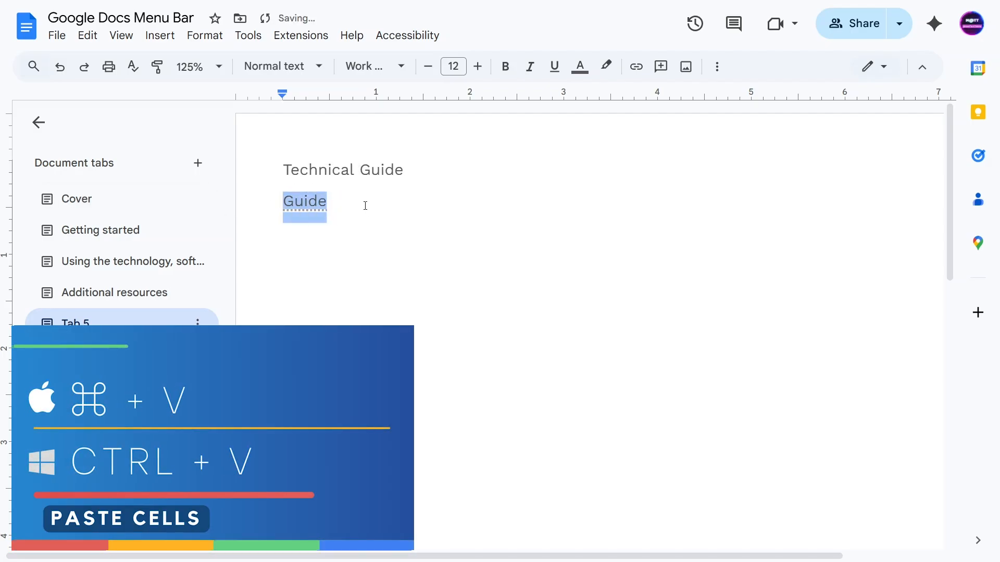
{"action": "key", "text": "BackSpace"}
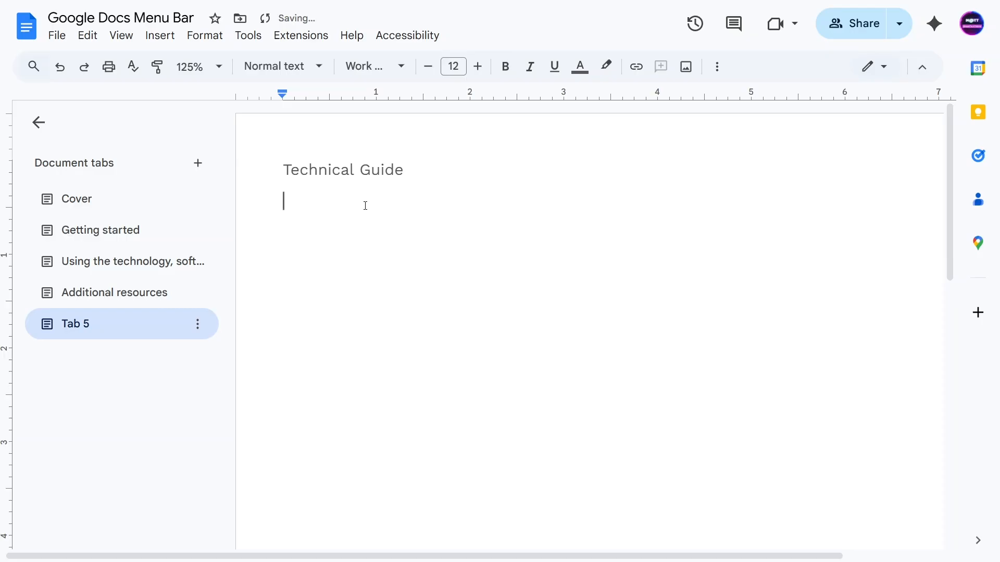
{"action": "key", "text": "ctrl+z"}
{"action": "key", "text": "ctrl+z"}
{"action": "key", "text": "ctrl+z"}
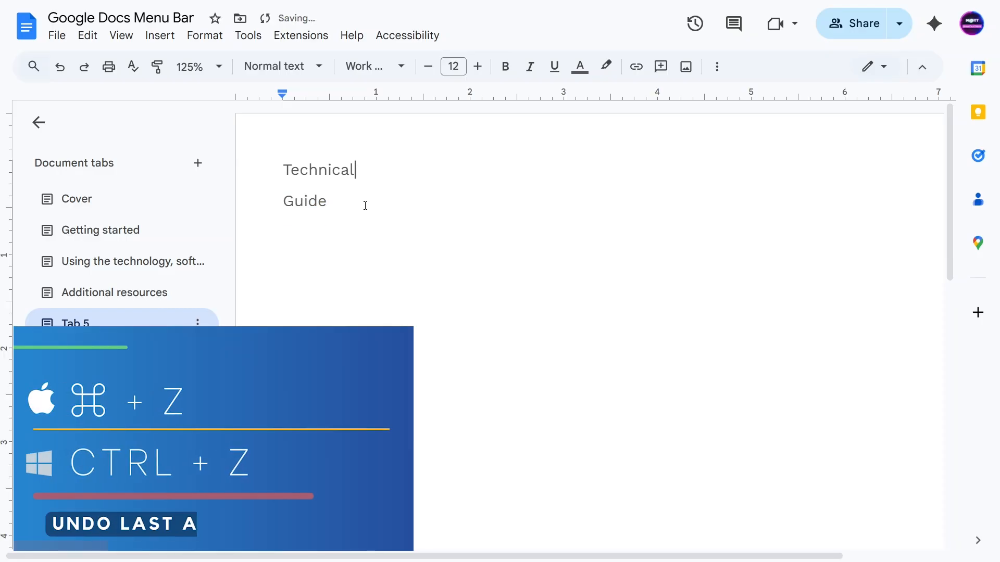
- Cut "Guide" from the second line, remove the empty line, and paste the word so the first line reads "Technical Guide"
{"action": "left_click_drag", "start_coordinate": [333, 203], "coordinate": [219, 208]}
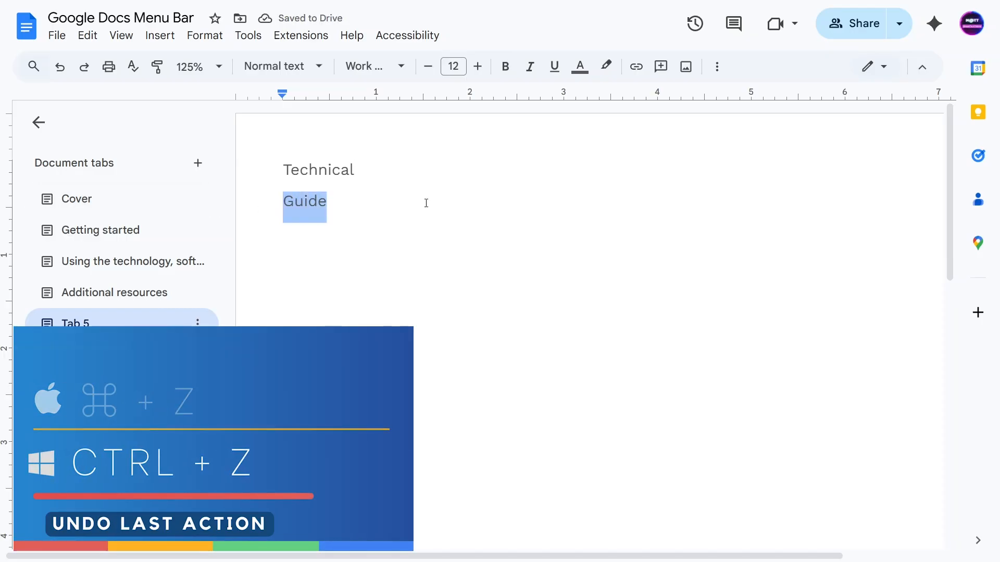
{"action": "key", "text": "ctrl+x"}
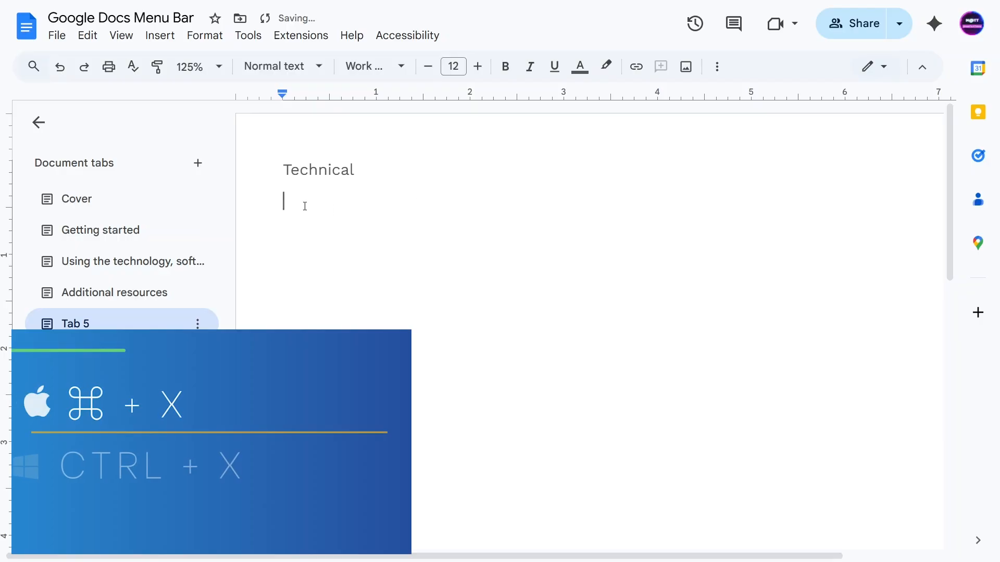
{"action": "key", "text": "BackSpace"}
{"action": "left_click", "coordinate": [361, 171]}
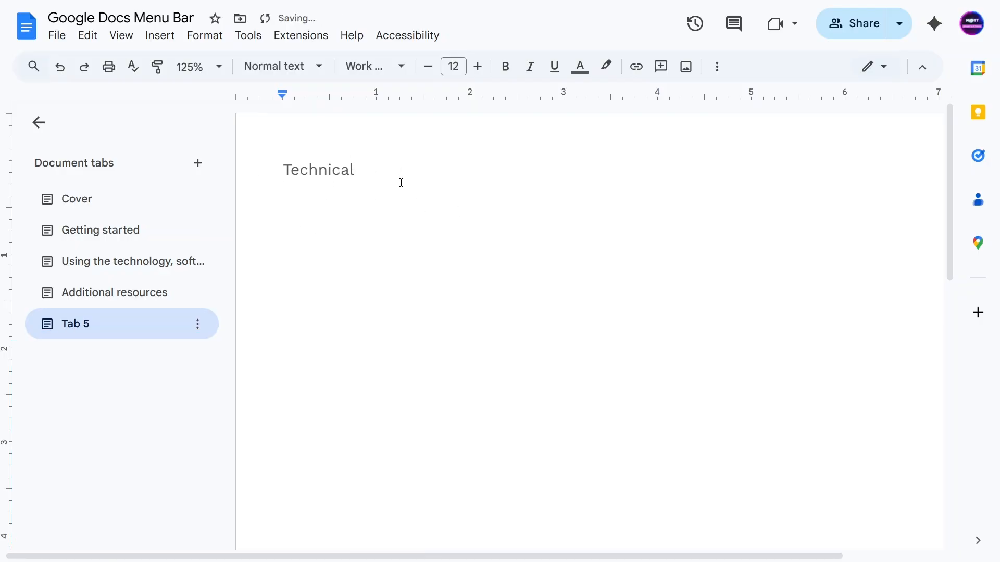
{"action": "key", "text": "ctrl+v"}
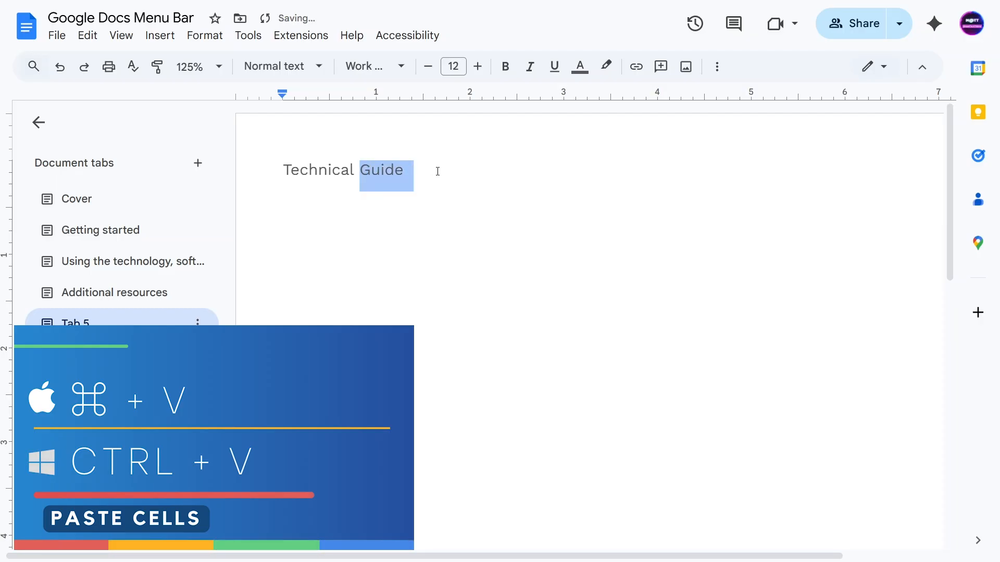
- Paste "Guide" repeatedly at the end of the line, and delete the extra copies after "Technical Guide"
{"action": "key", "text": "ctrl+v"}
{"action": "key", "text": "ctrl+v"}
{"action": "key", "text": "ctrl+v"}
{"action": "key", "text": "ctrl+v"}
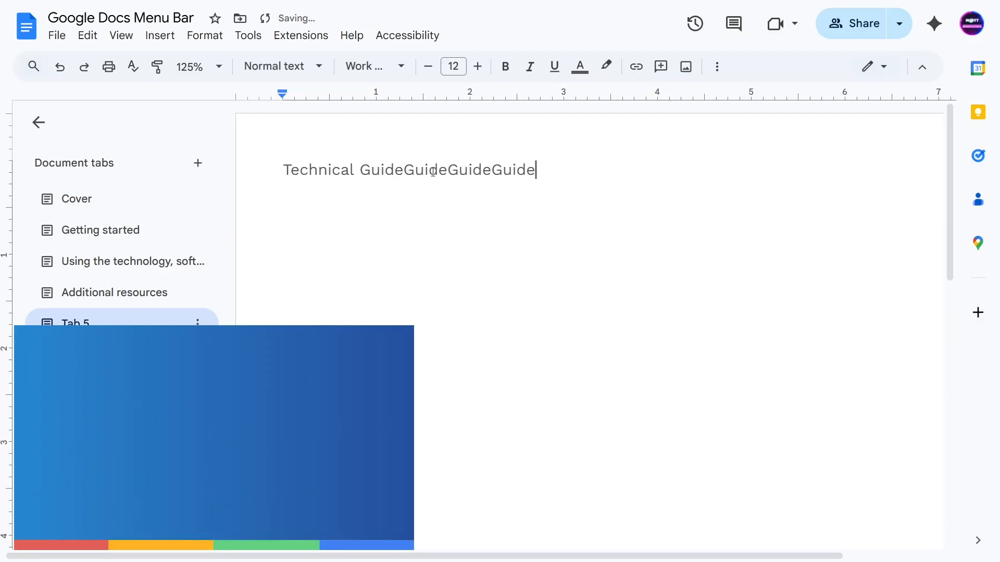
{"action": "left_click_drag", "start_coordinate": [406, 171], "coordinate": [682, 167]}
{"action": "key", "text": "BackSpace"}
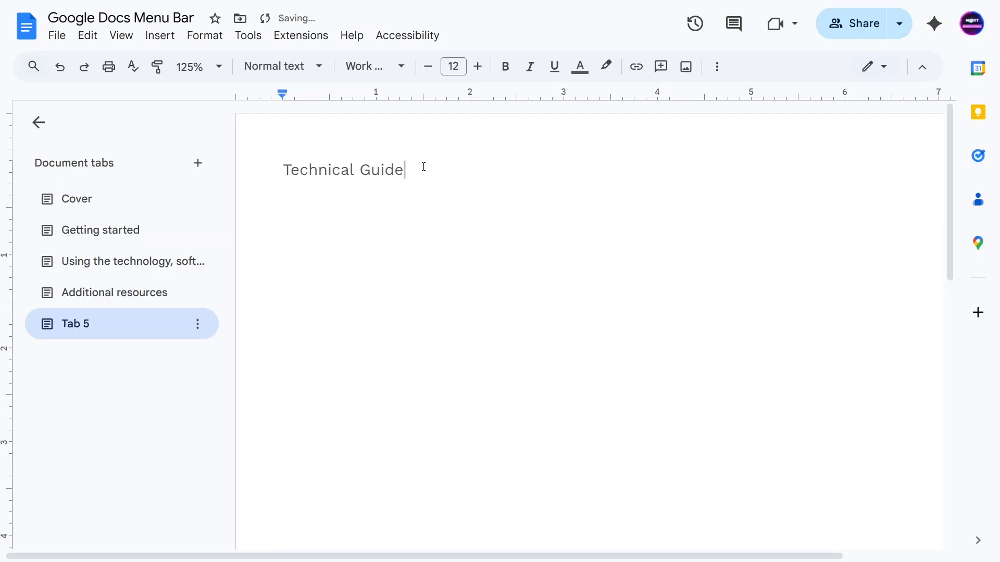
- Paste the "Technical" entry from the clipboard history on the line below "Technical Guide", and delete it with its empty line
{"action": "double_click", "coordinate": [396, 171]}
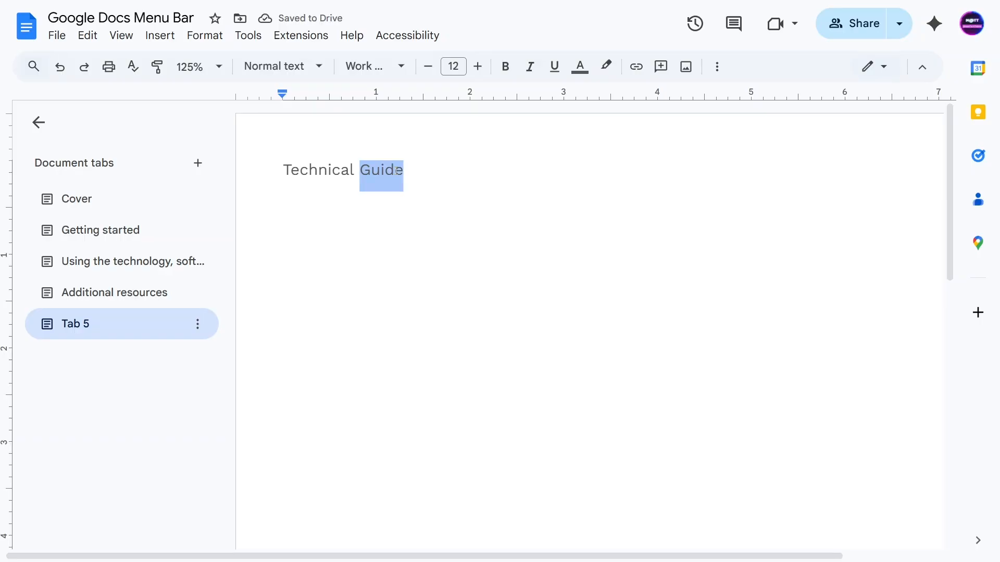
{"action": "left_click", "coordinate": [298, 206]}
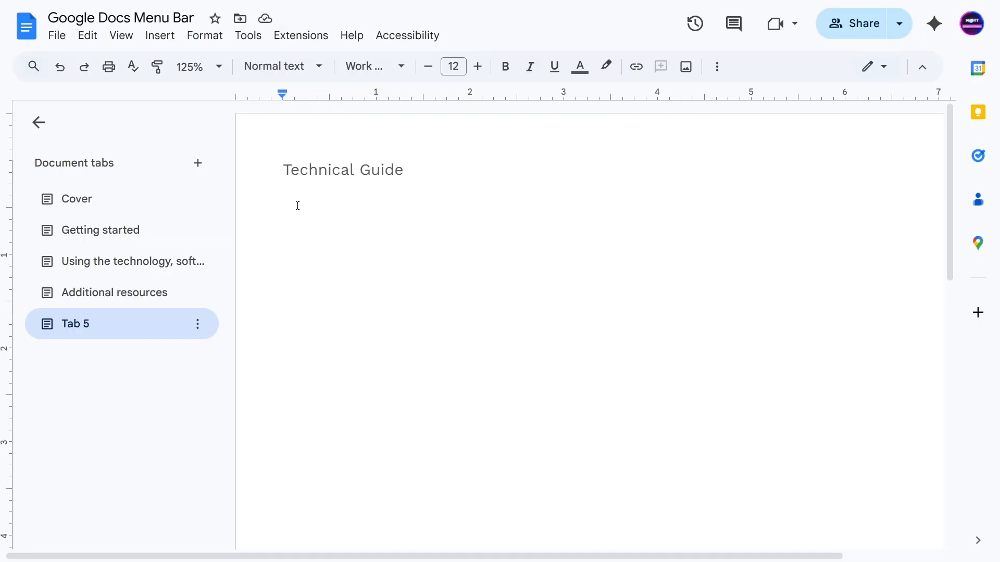
{"action": "key", "text": "super+v"}
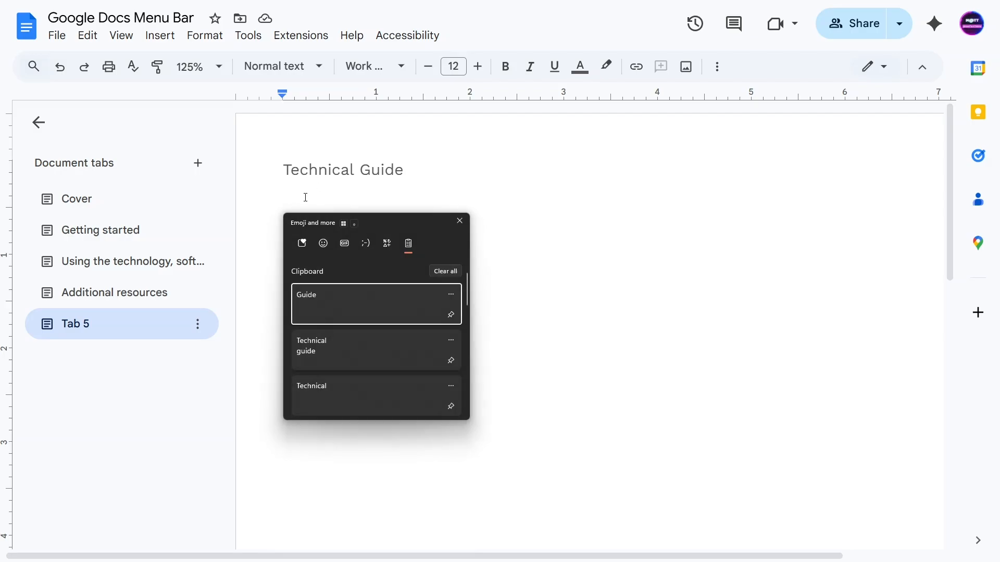
{"action": "left_click", "coordinate": [304, 204]}
{"action": "key", "text": "super+v"}
{"action": "left_click", "coordinate": [330, 394]}
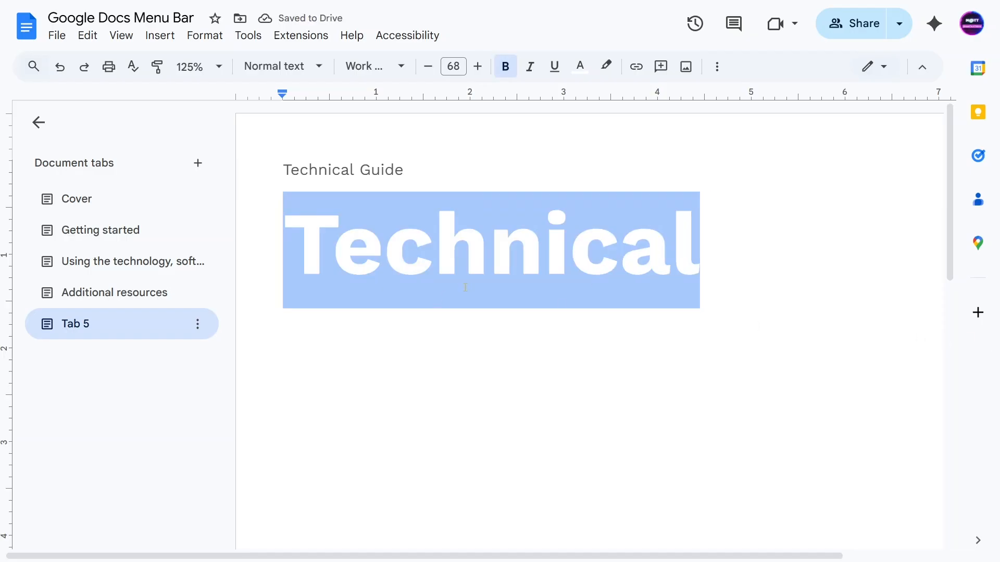
{"action": "key", "text": "BackSpace"}
{"action": "key", "text": "BackSpace"}
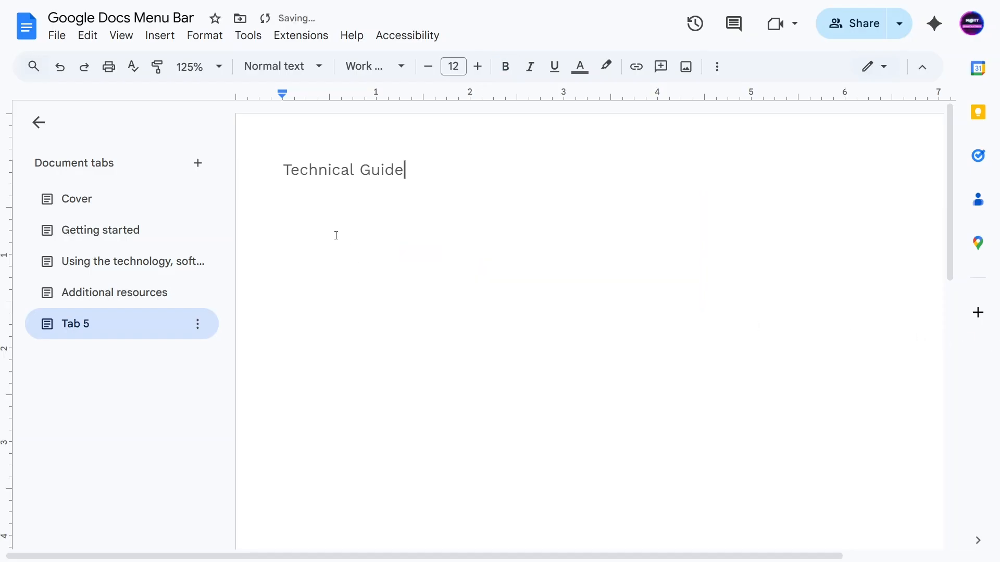
- Add an empty line below "Technical Guide", select all content of the tab, and clear the selection
{"action": "key", "text": "Return"}
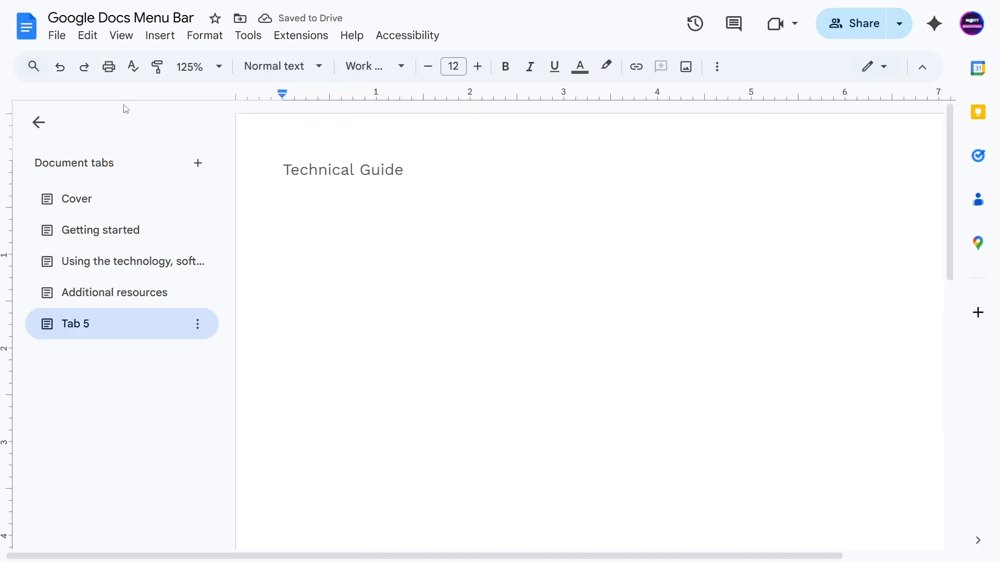
{"action": "left_click", "coordinate": [87, 35]}
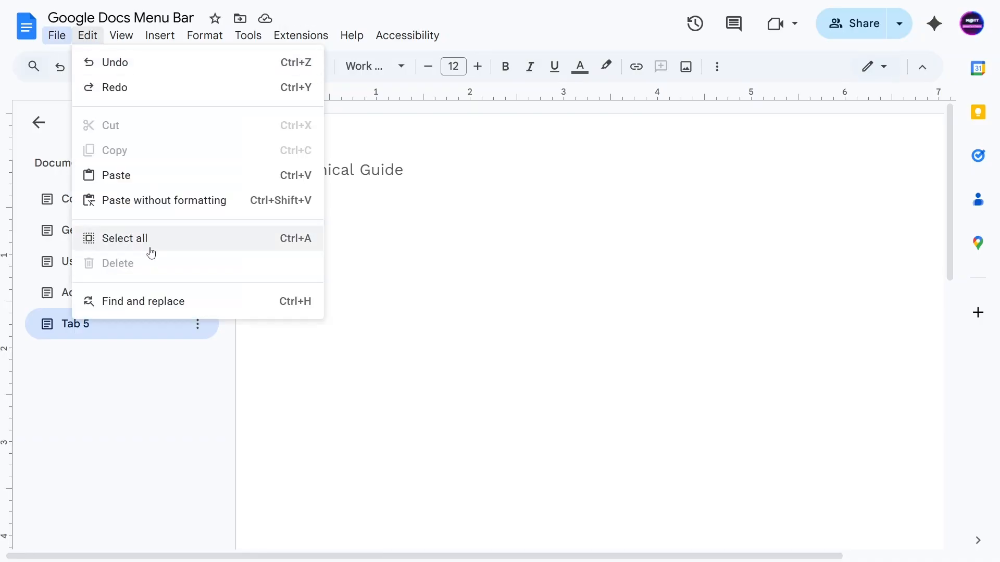
{"action": "left_click", "coordinate": [151, 239]}
{"action": "left_click", "coordinate": [313, 275]}
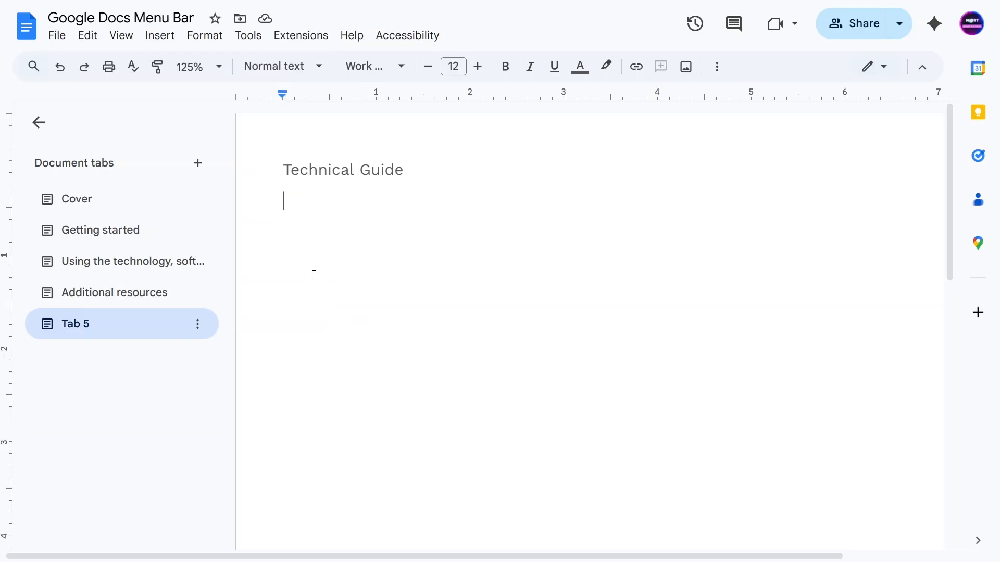
- Insert a page break after the empty line, enter "dasjkl;" on the new page, and undo that text entry
{"action": "key", "text": "ctrl+Return"}
{"action": "type", "text": "dasjkl;"}
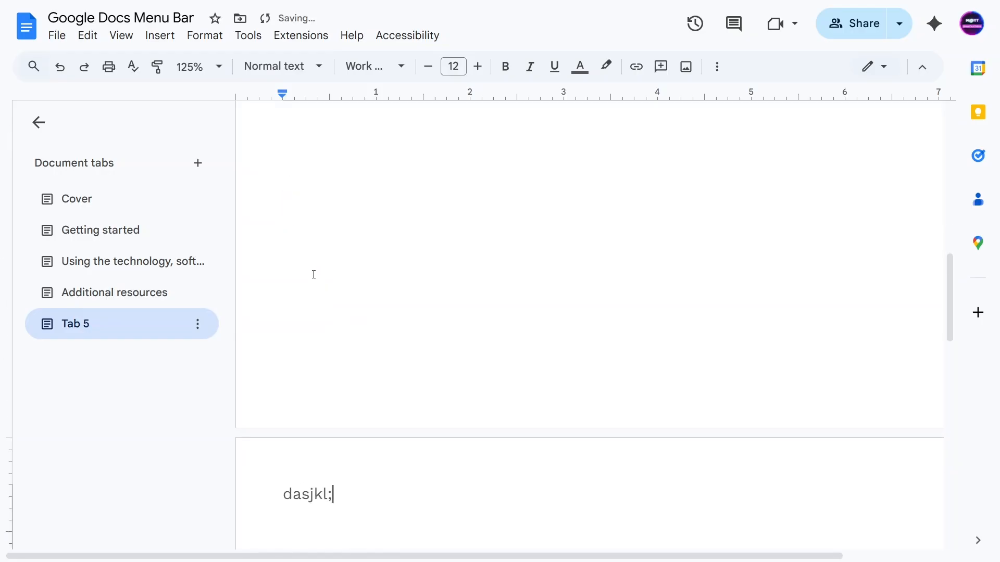
{"action": "key", "text": "ctrl+z"}
{"action": "key", "text": "ctrl+z"}
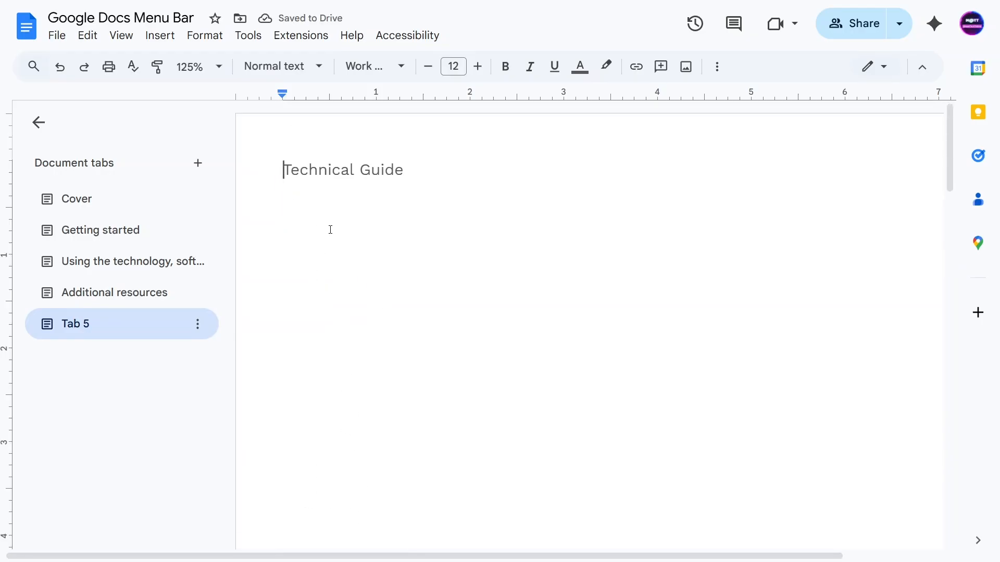
- Select all content across both pages of the tab and delete it
{"action": "left_click", "coordinate": [330, 230]}
{"action": "key", "text": "ctrl+a"}
{"action": "scroll", "coordinate": [374, 324], "scroll_direction": "down", "scroll_amount": 10}
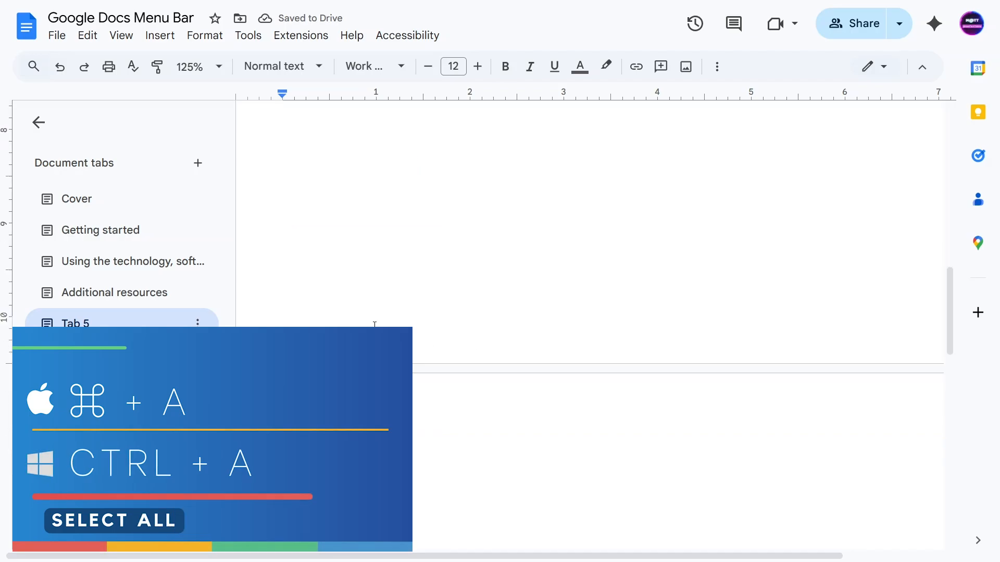
{"action": "scroll", "coordinate": [375, 323], "scroll_direction": "up", "scroll_amount": 15}
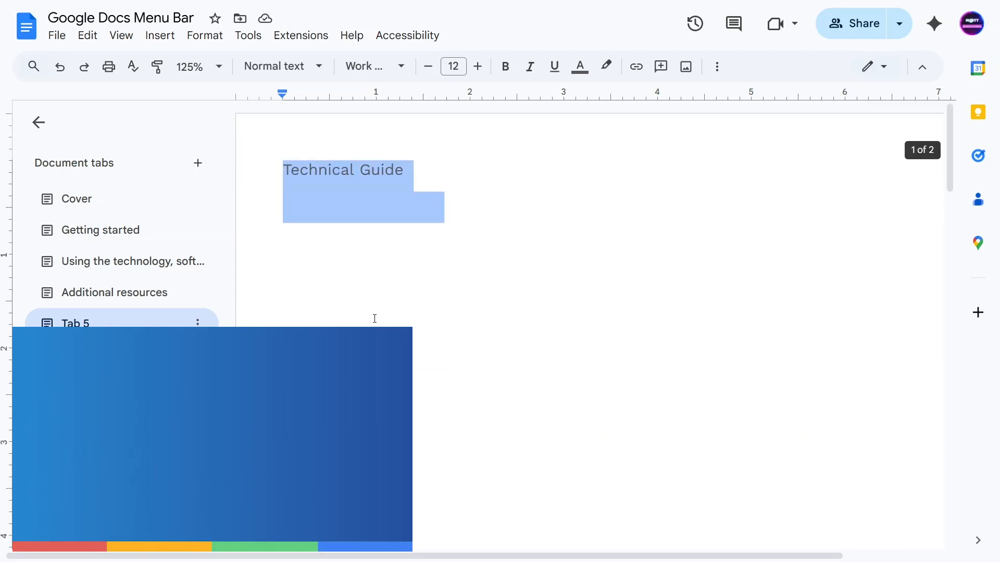
{"action": "left_click", "coordinate": [322, 264]}
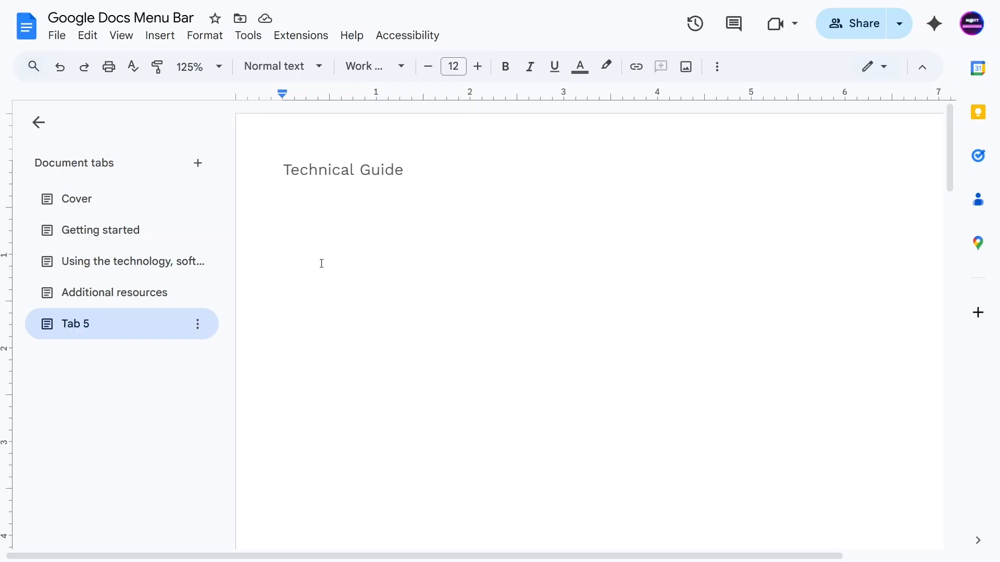
{"action": "key", "text": "ctrl+a"}
{"action": "key", "text": "BackSpace"}
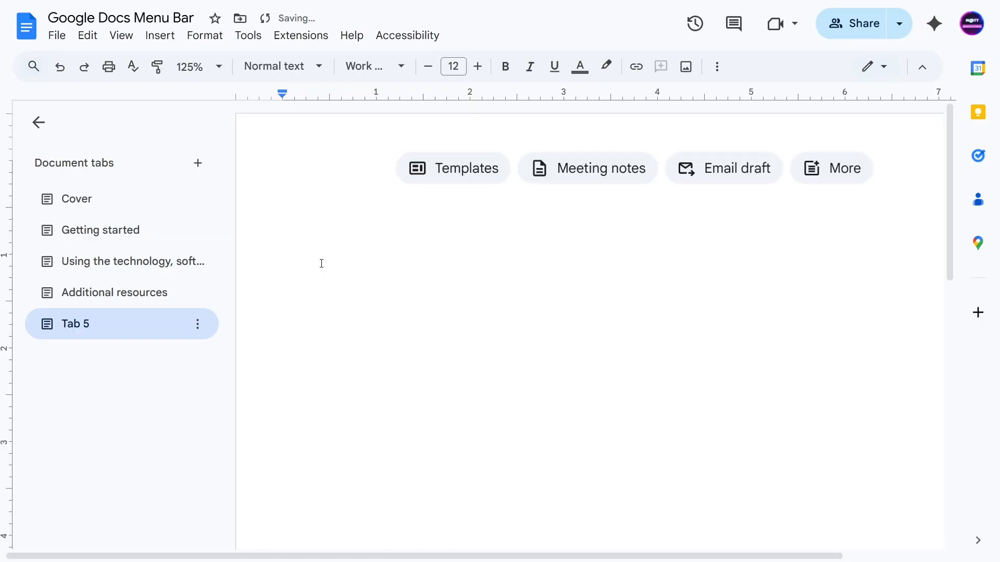
- Enter the sample text "jk;ljkl;" in the empty tab, and remove all of it with the Delete command
{"action": "type", "text": "jk;ljkl;"}
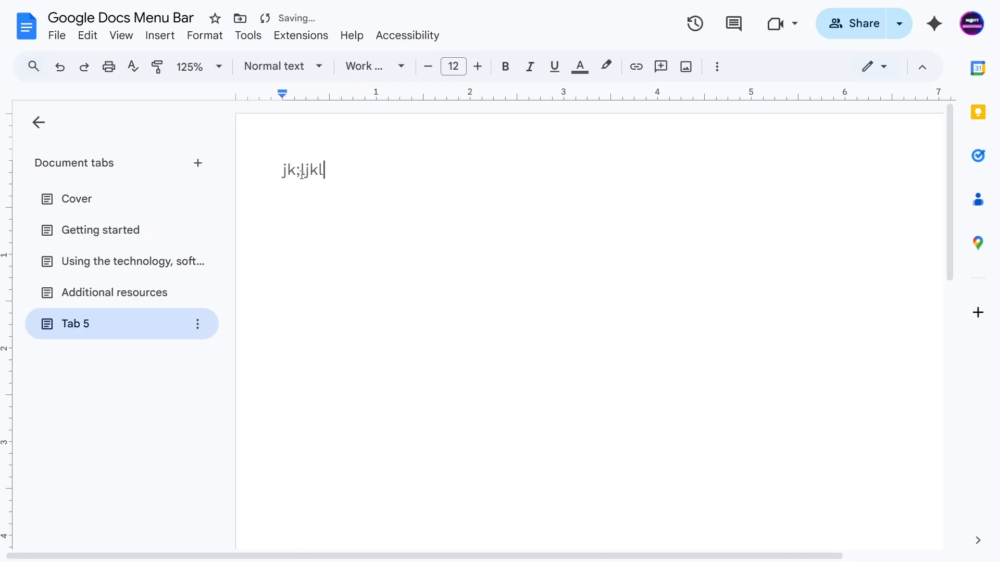
{"action": "key", "text": "ctrl+a"}
{"action": "left_click", "coordinate": [86, 35]}
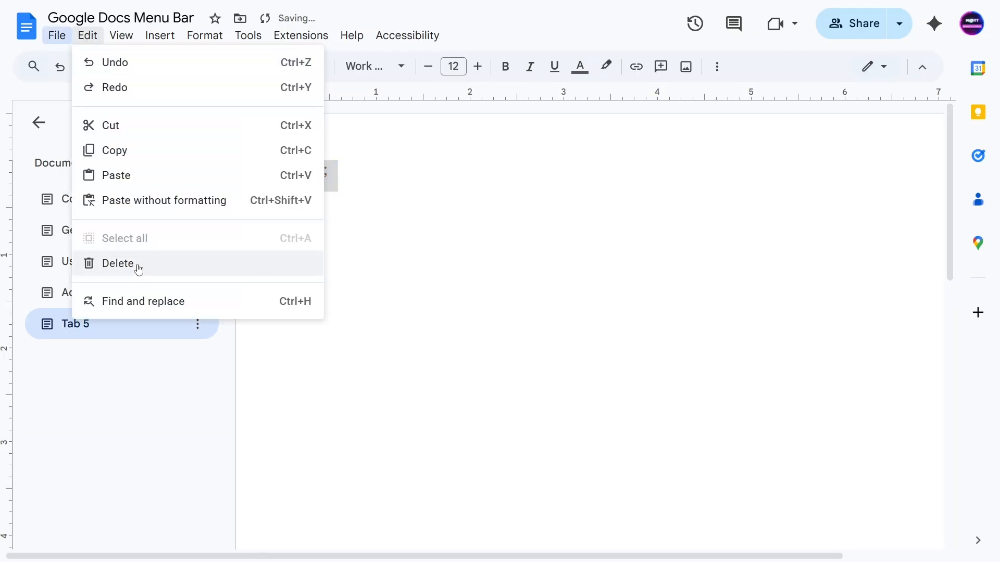
{"action": "left_click", "coordinate": [121, 265]}
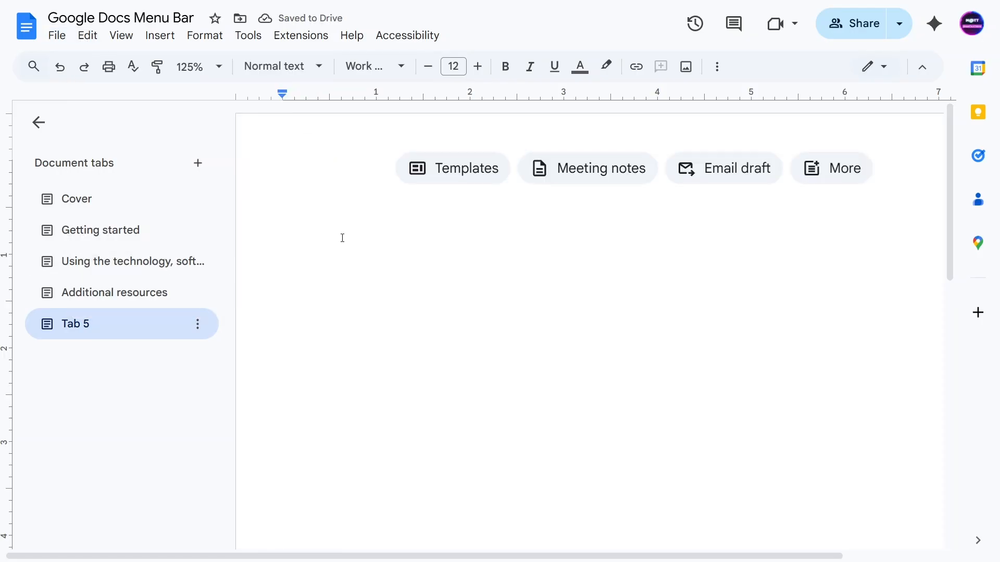
- Enter "Technology" on the first line, and delete its middle letters in both directions until only "Tgy" remains
{"action": "key", "text": "ctrl+a"}
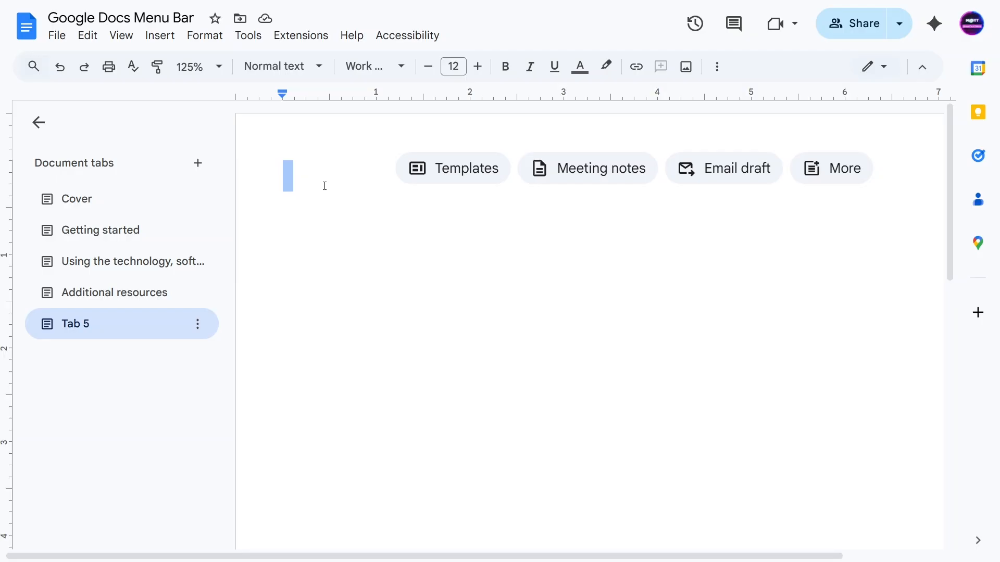
{"action": "type", "text": "Technology"}
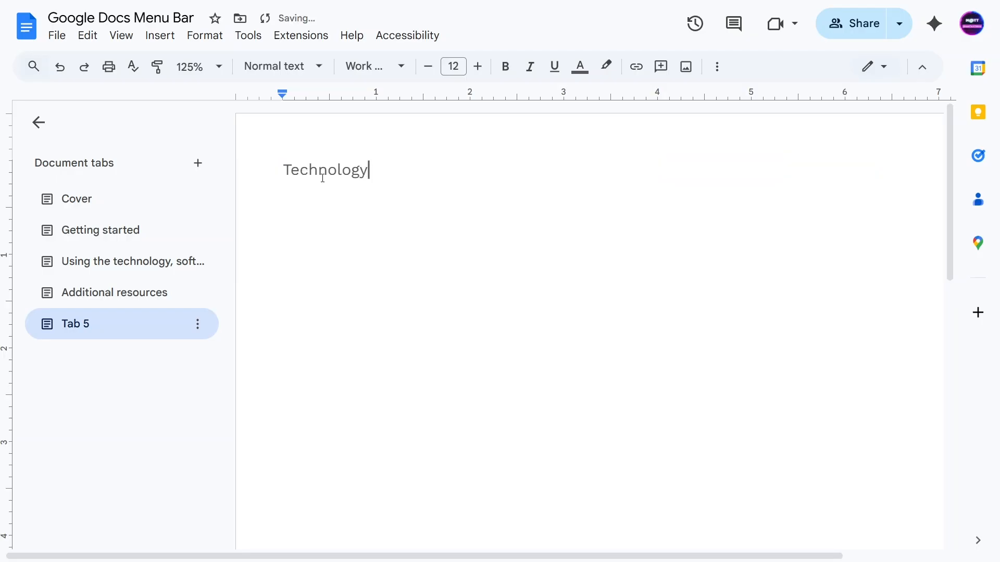
{"action": "left_click", "coordinate": [322, 178]}
{"action": "key", "text": "Delete"}
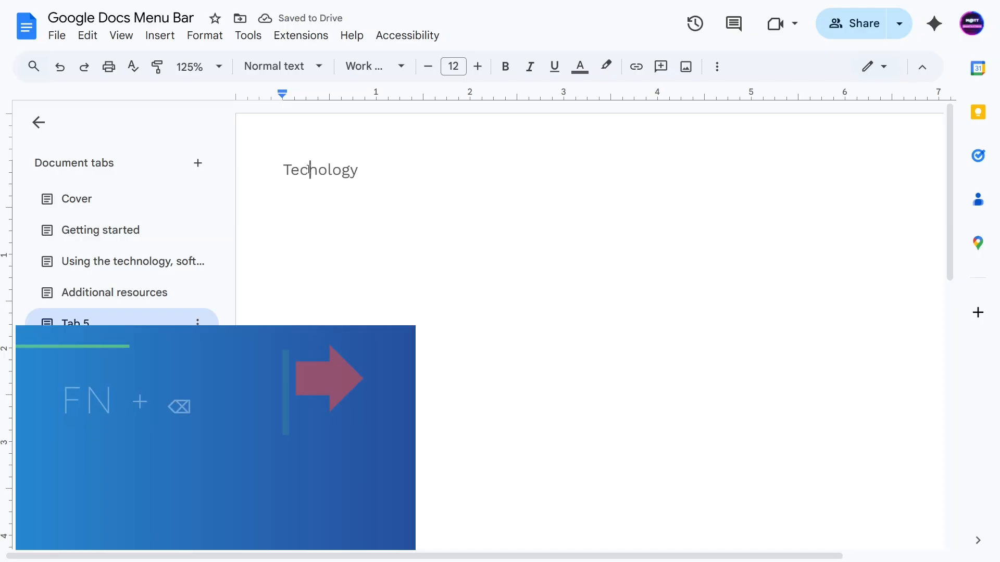
{"action": "key", "text": "Delete"}
{"action": "key", "text": "BackSpace"}
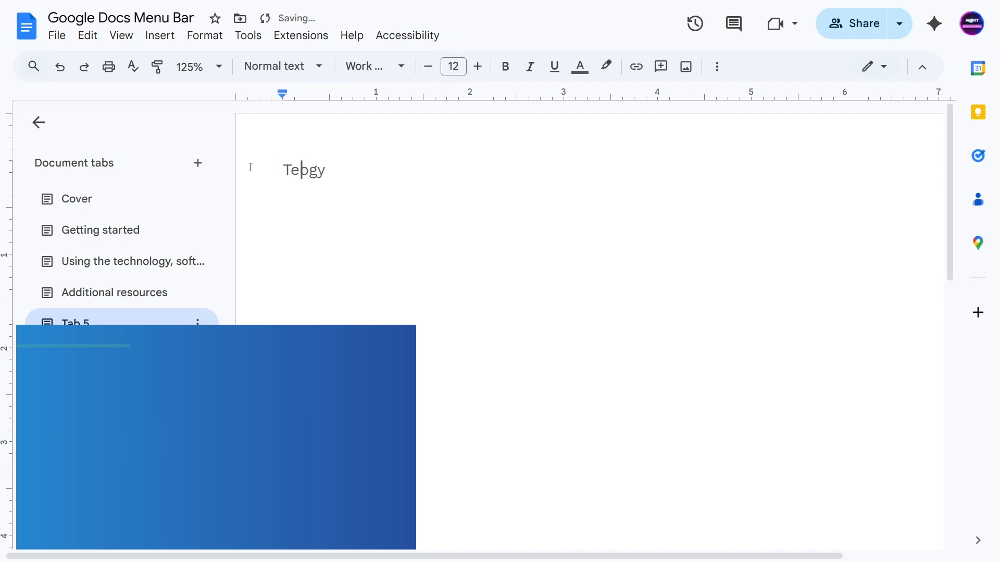
{"action": "key", "text": "BackSpace"}
{"action": "key", "text": "BackSpace"}
{"action": "double_click", "coordinate": [297, 165]}
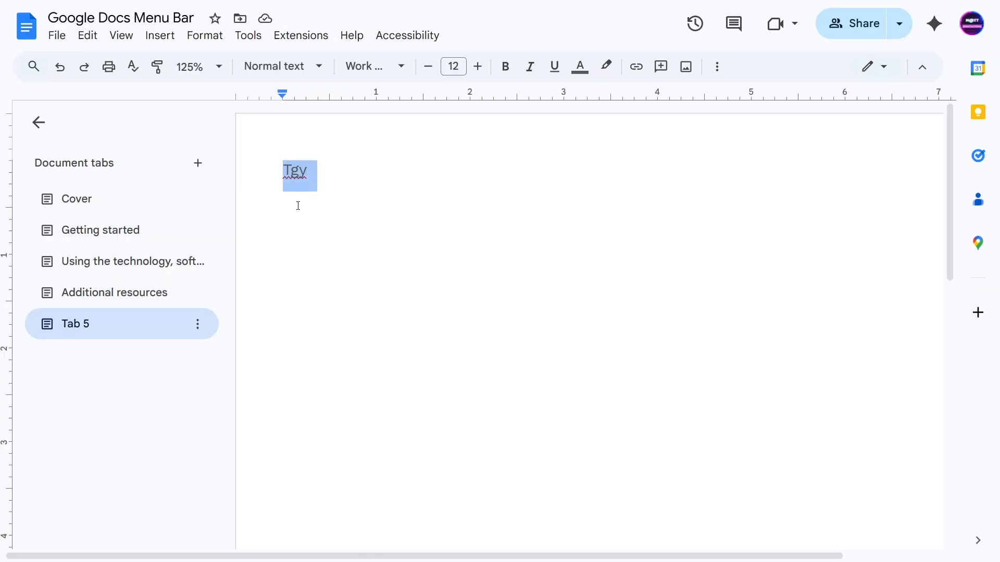
{"action": "left_click", "coordinate": [87, 35]}
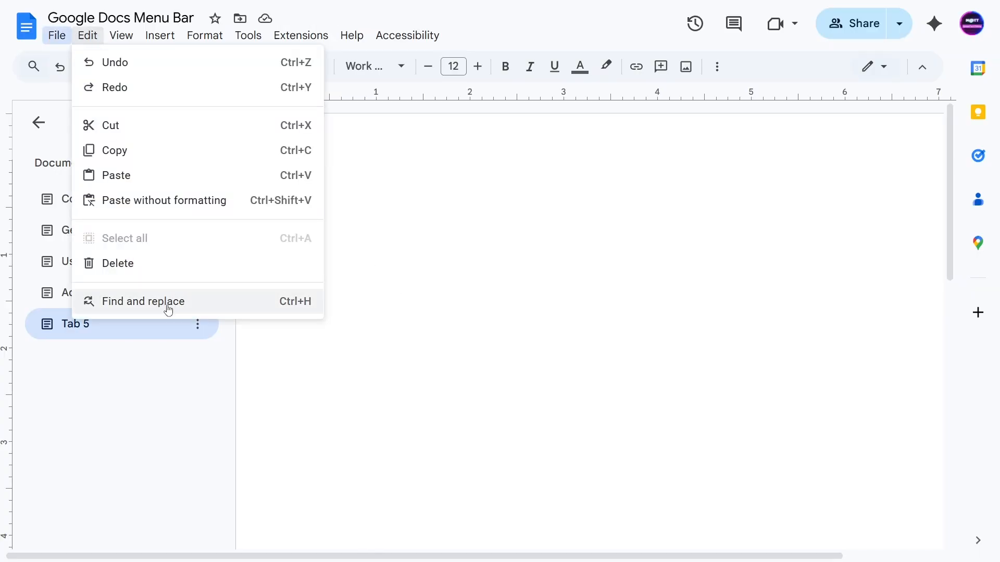
- Add "Tech" and "technology" on separate lines below "Tgy", and "tech" on a new page after a page break
{"action": "left_click", "coordinate": [356, 221]}
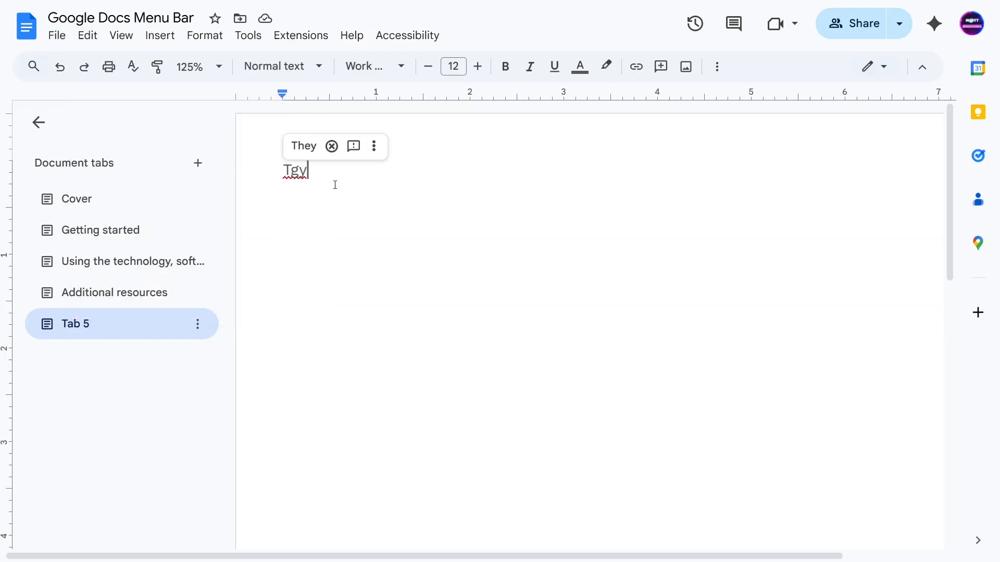
{"action": "key", "text": "Return"}
{"action": "key", "text": "Return"}
{"action": "type", "text": "Tech"}
{"action": "key", "text": "Return"}
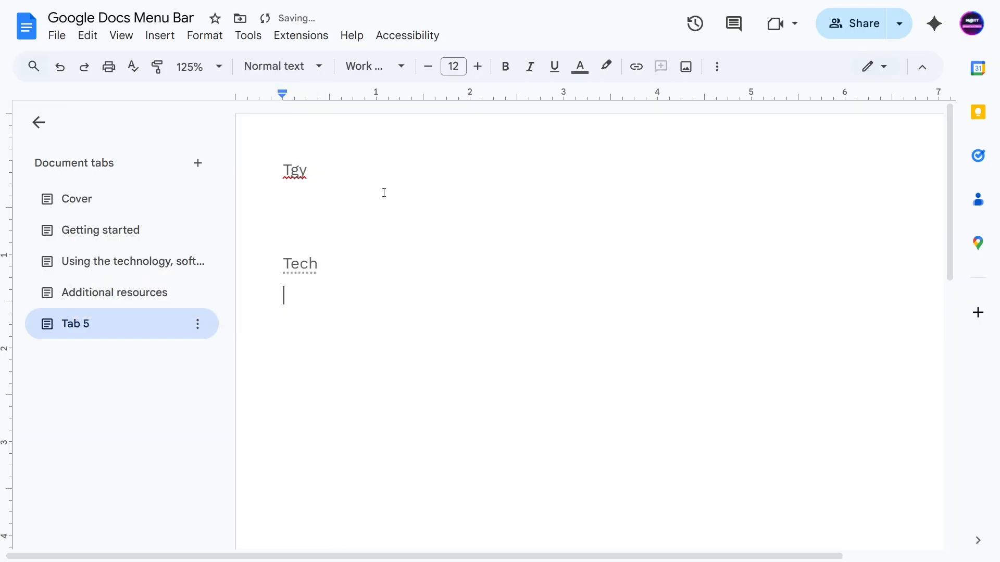
{"action": "type", "text": "technology"}
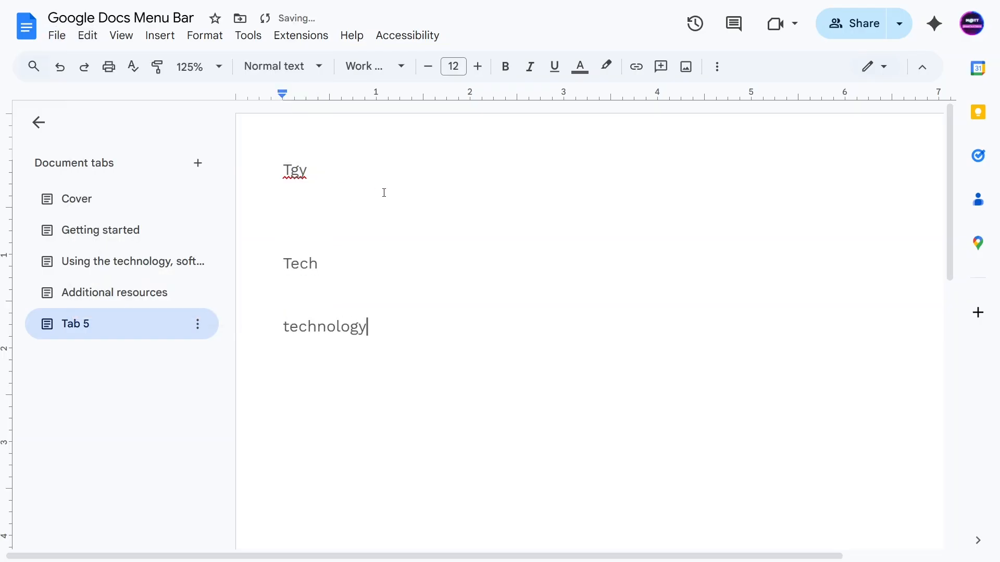
{"action": "key", "text": "Return"}
{"action": "key", "text": "ctrl+Return"}
{"action": "type", "text": "tech"}
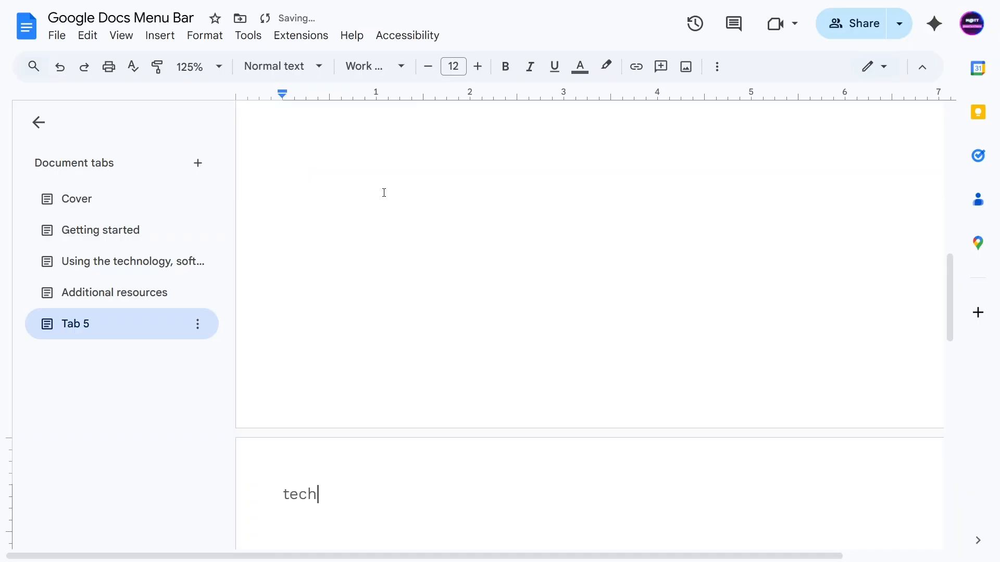
- Set up Find and replace to change "Tech" to "Technology" in the current tab only, with the dialog moved off the text
{"action": "key", "text": "ctrl+h"}
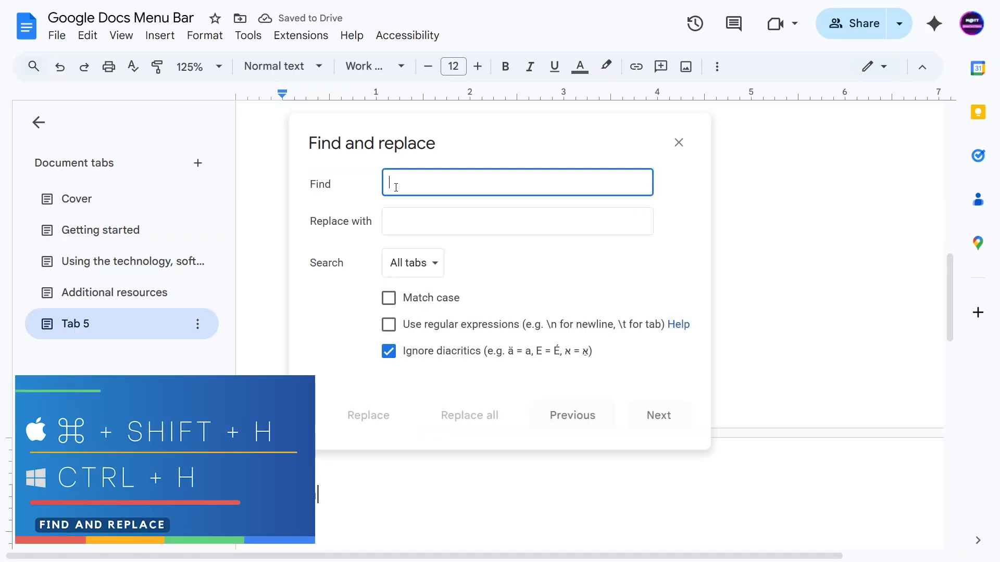
{"action": "type", "text": "Tech"}
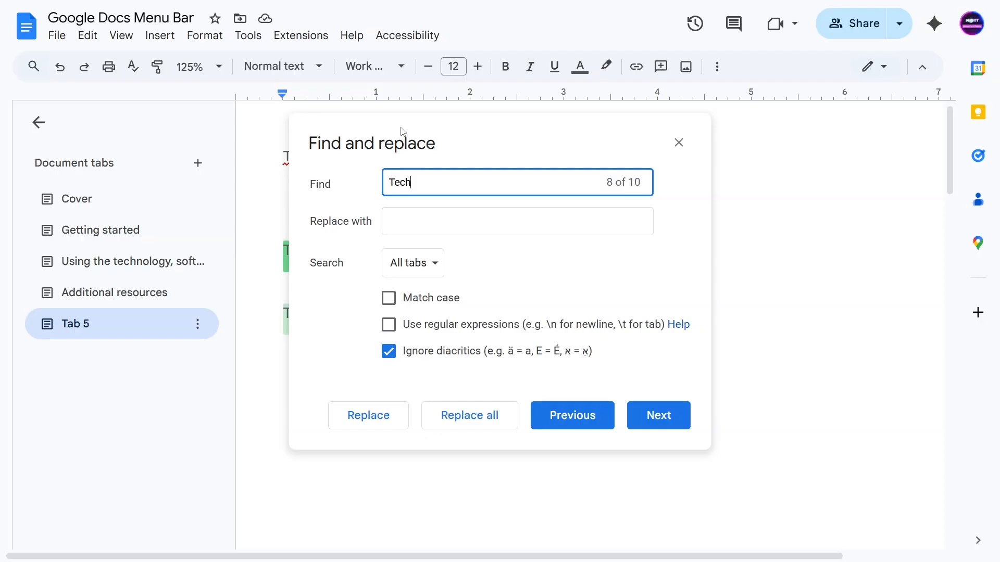
{"action": "left_click", "coordinate": [412, 222]}
{"action": "type", "text": "Tech"}
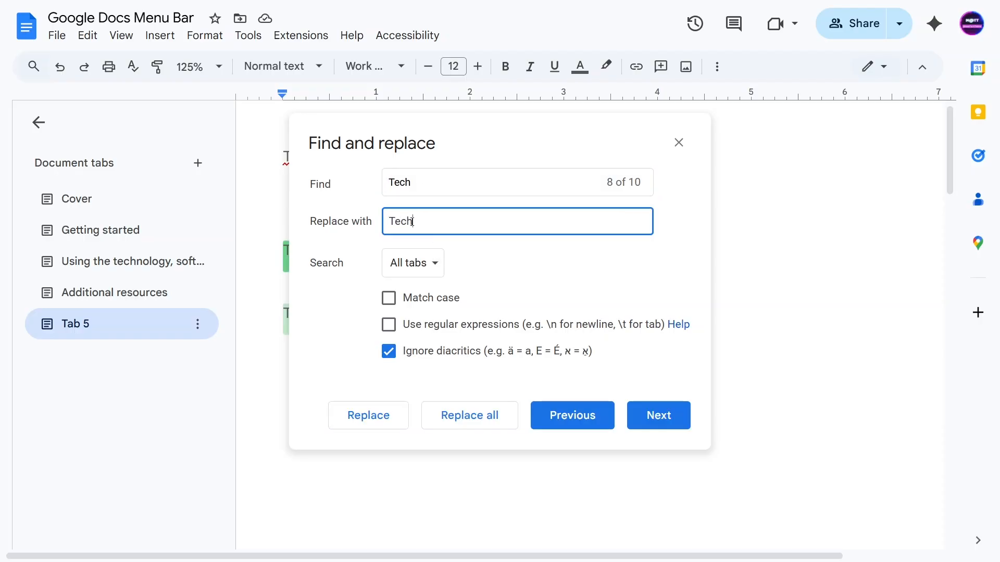
{"action": "type", "text": "nology"}
{"action": "left_click", "coordinate": [419, 264]}
{"action": "left_click", "coordinate": [424, 286]}
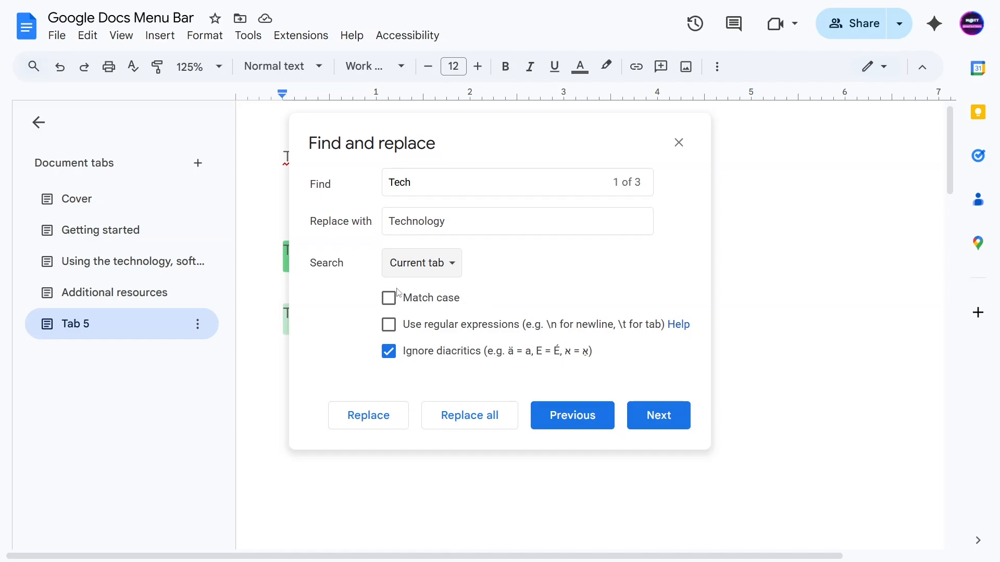
{"action": "left_click_drag", "start_coordinate": [428, 128], "coordinate": [609, 94]}
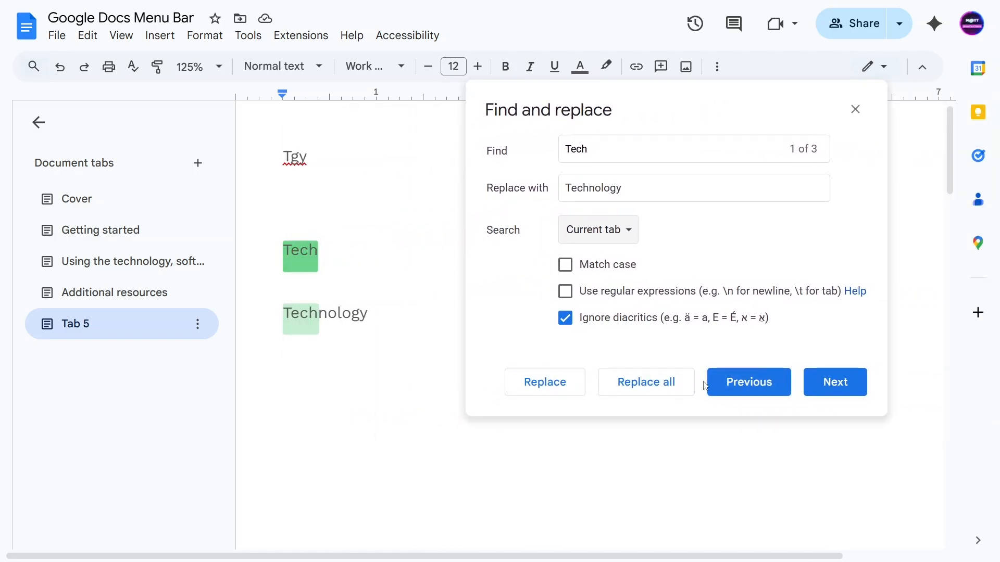
- Step back and forth through the matches for "Tech", and replace the standalone "Tech" on the first page with "Technology"
{"action": "left_click", "coordinate": [725, 387]}
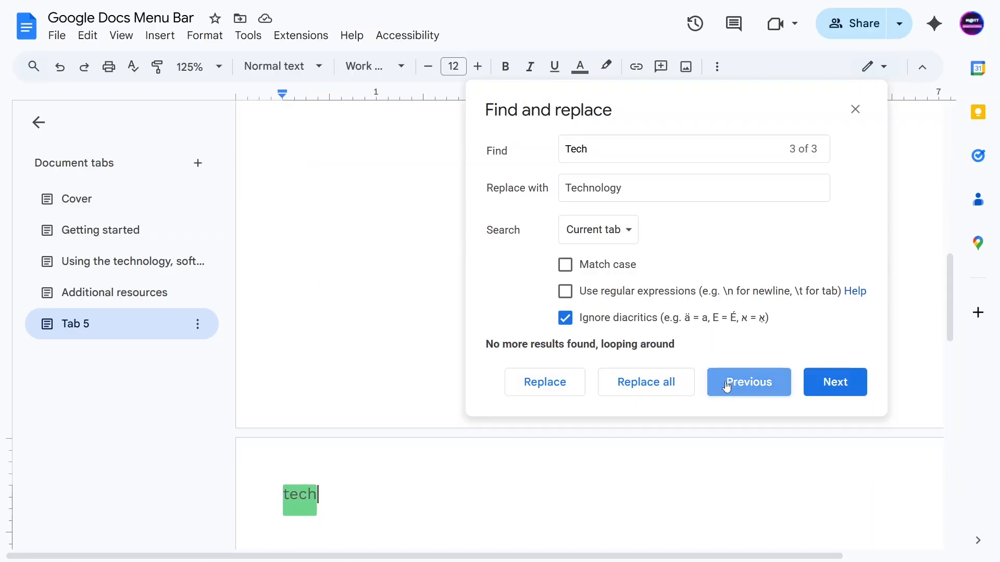
{"action": "left_click", "coordinate": [846, 384]}
{"action": "left_click", "coordinate": [831, 386]}
{"action": "left_click", "coordinate": [772, 384]}
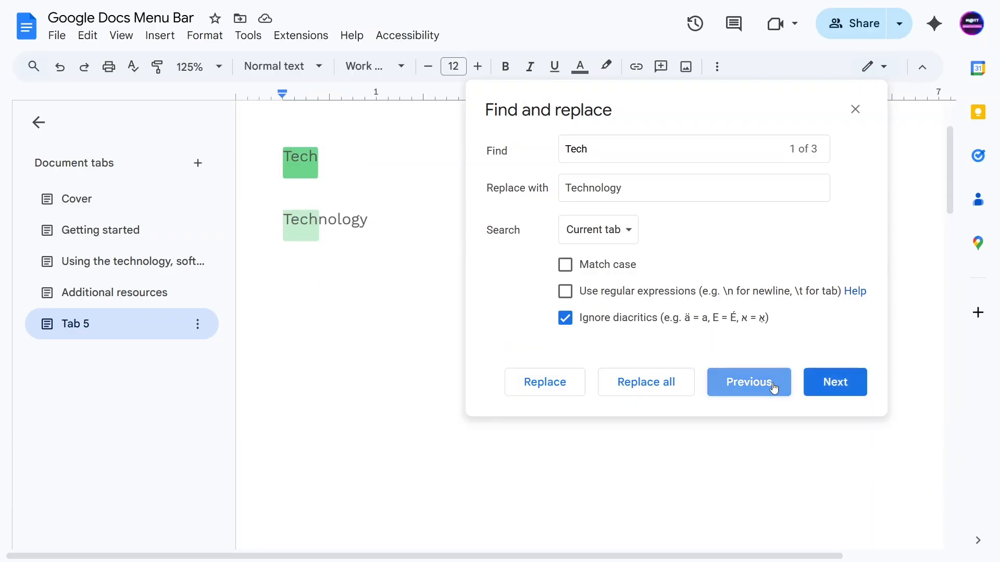
{"action": "left_click", "coordinate": [528, 394]}
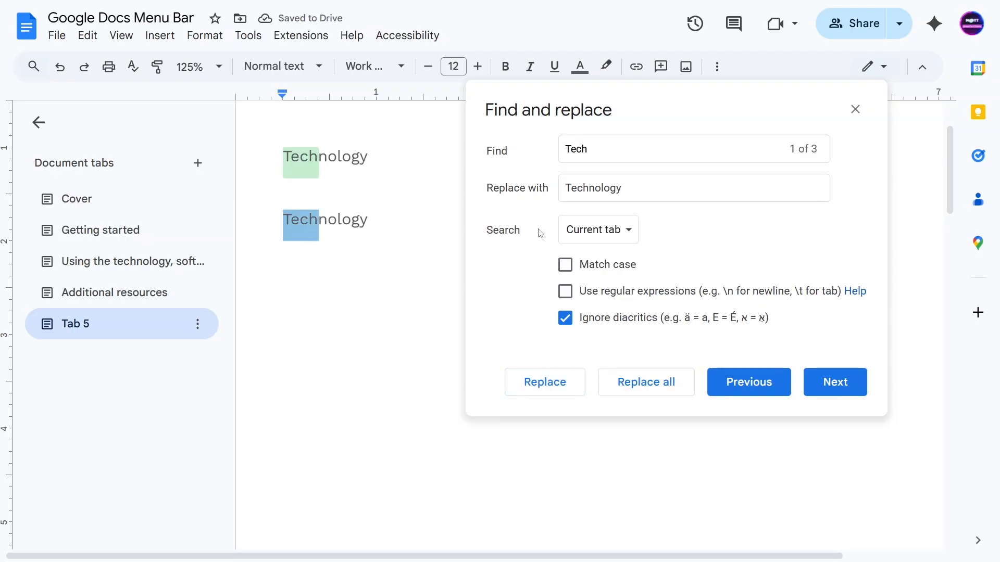
- Go to the "tech" match on the second page and replace it with "Technology"
{"action": "left_click", "coordinate": [834, 383]}
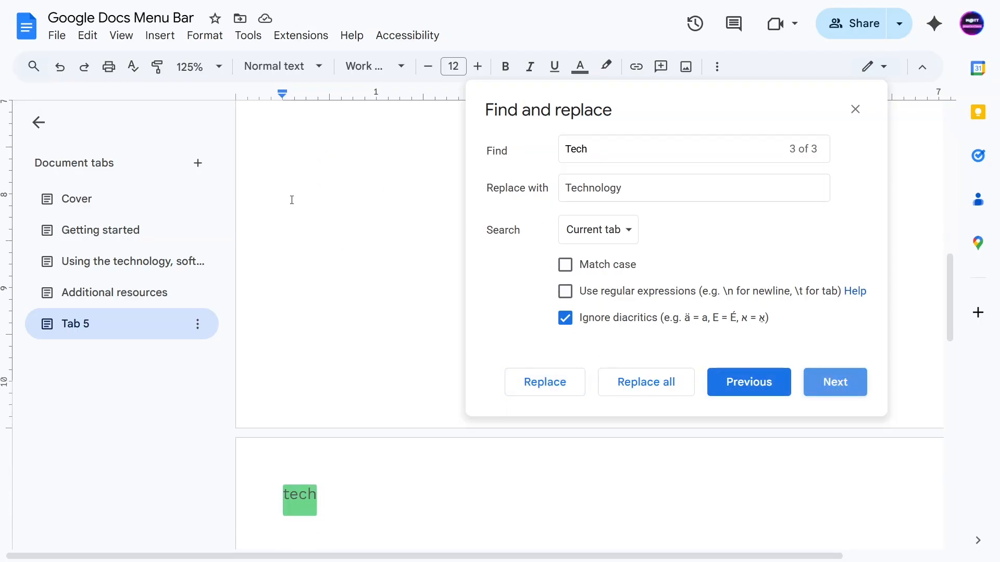
{"action": "scroll", "coordinate": [292, 200], "scroll_direction": "down", "scroll_amount": 5}
{"action": "left_click", "coordinate": [549, 393]}
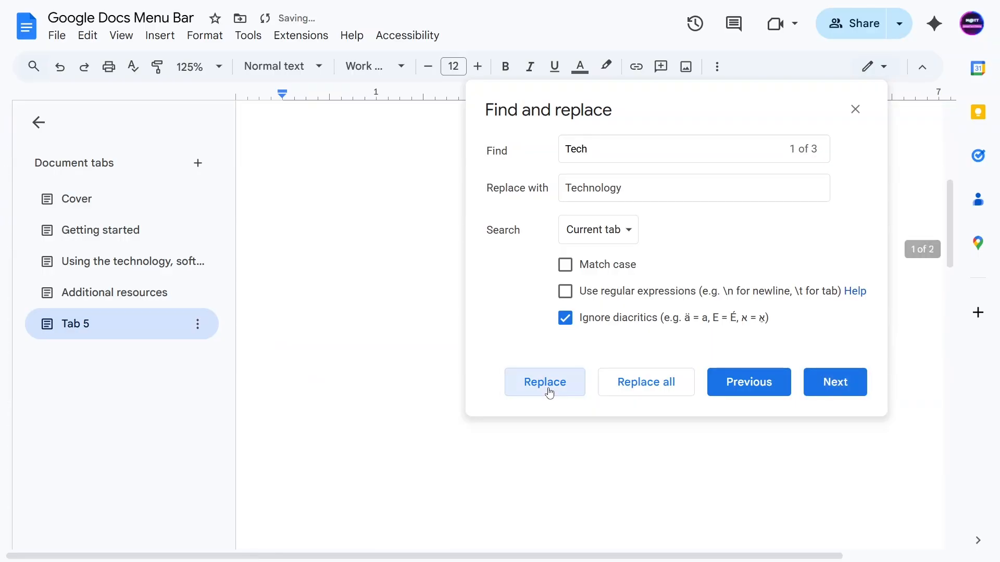
- Replace all matches of "Tech" in the current tab with "Technology", check the first changed word, and close Find and replace
{"action": "left_click", "coordinate": [643, 384]}
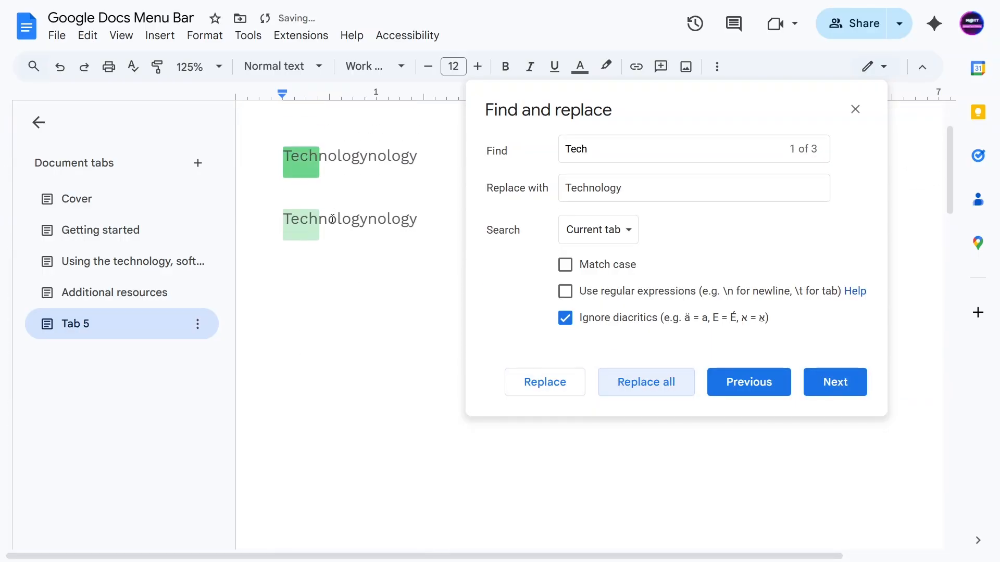
{"action": "left_click_drag", "start_coordinate": [284, 156], "coordinate": [425, 155]}
{"action": "left_click", "coordinate": [344, 156]}
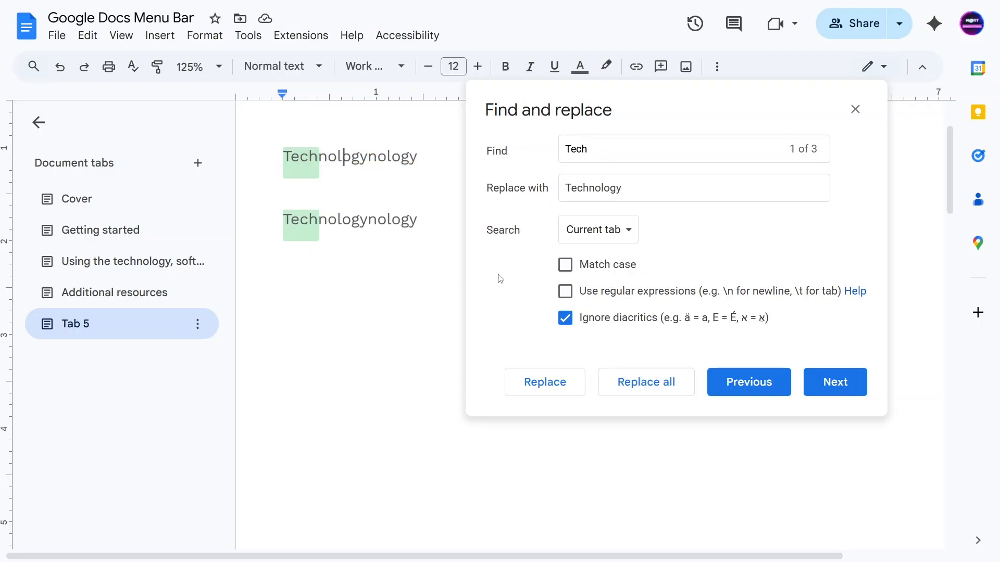
{"action": "left_click", "coordinate": [855, 109]}
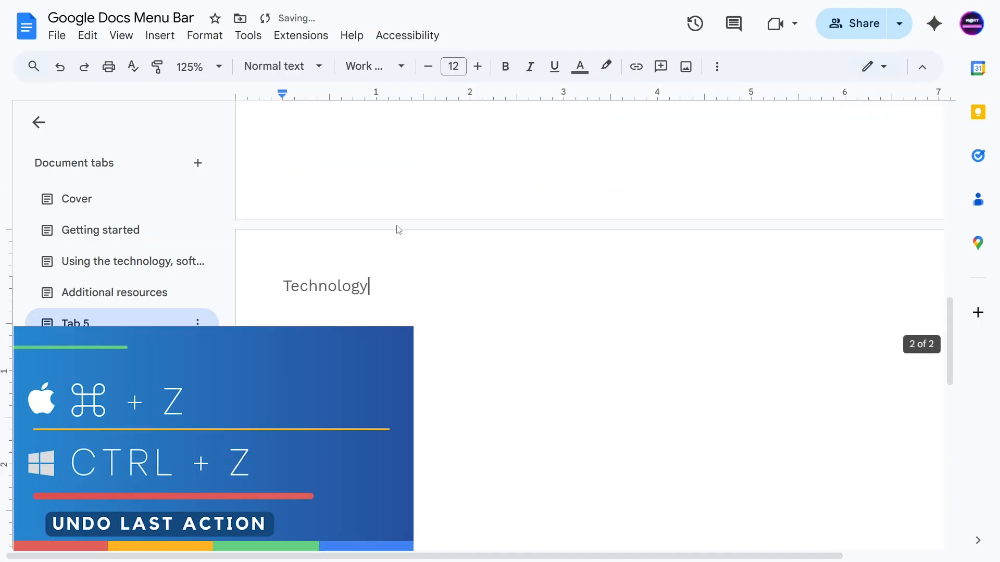
- Undo the last three edits and delete the "Tgy" line at the start of the first page
{"action": "key", "text": "ctrl+z"}
{"action": "key", "text": "ctrl+z"}
{"action": "key", "text": "ctrl+z"}
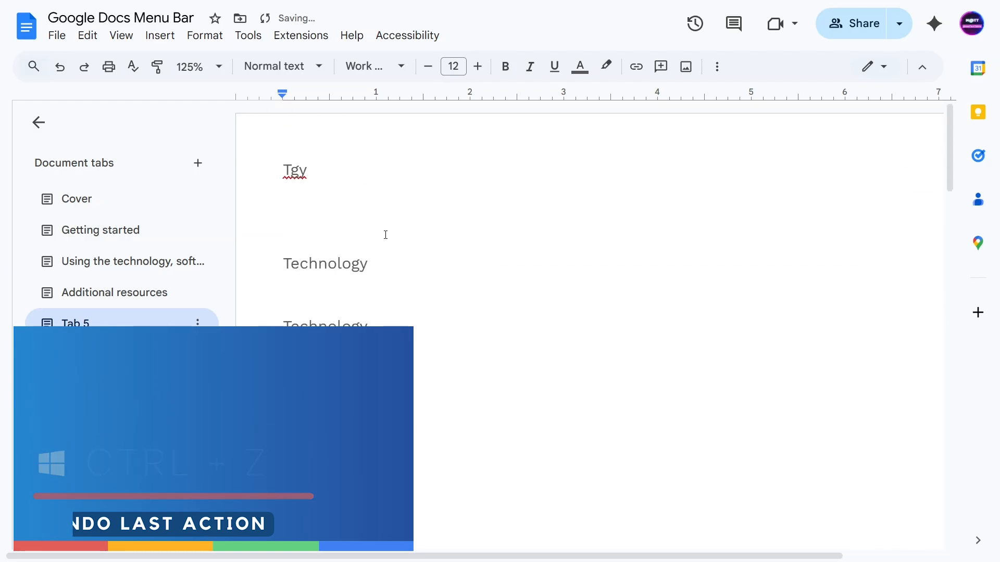
{"action": "left_click_drag", "start_coordinate": [329, 219], "coordinate": [199, 99]}
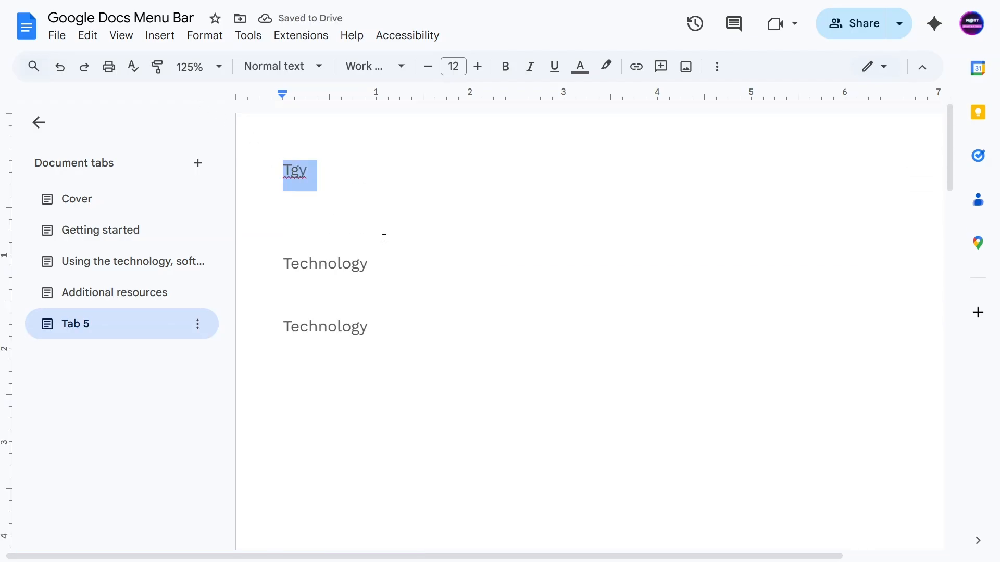
{"action": "key", "text": "BackSpace"}
- Compare which editing commands are available with no text selected and with the first "Technology" or a blank space selected
{"action": "left_click", "coordinate": [89, 41]}
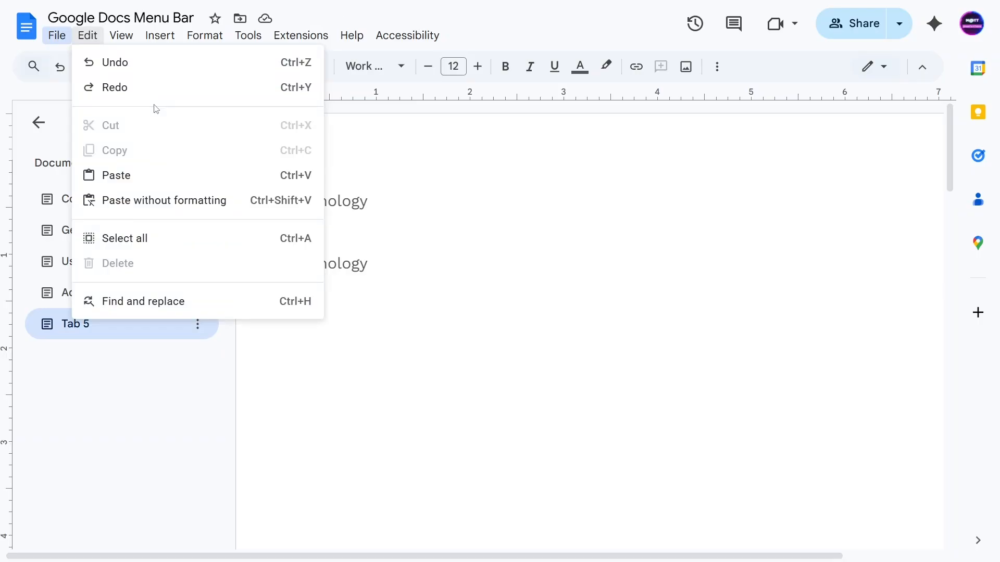
{"action": "left_click", "coordinate": [416, 209]}
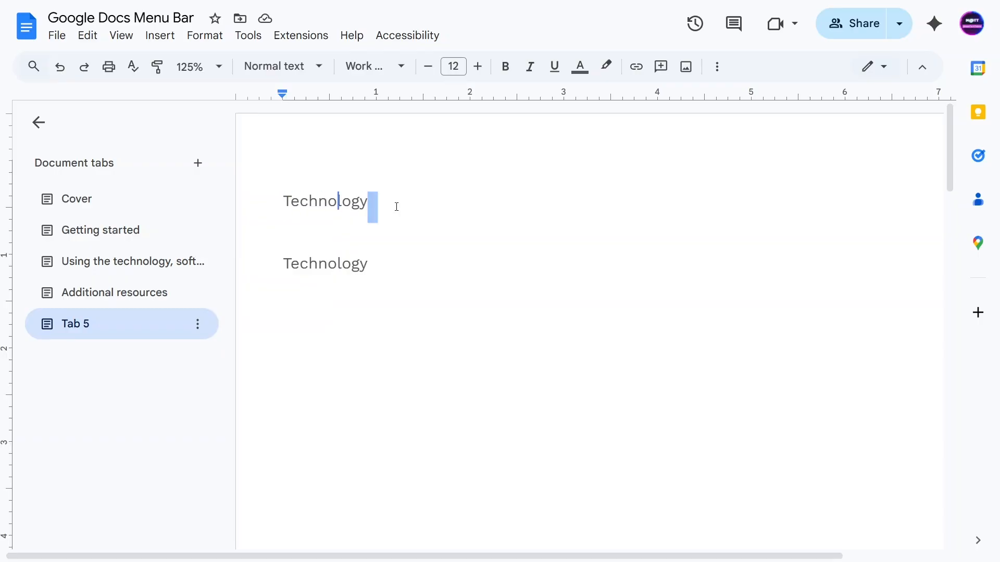
{"action": "left_click_drag", "start_coordinate": [300, 207], "coordinate": [378, 206]}
{"action": "left_click", "coordinate": [88, 36]}
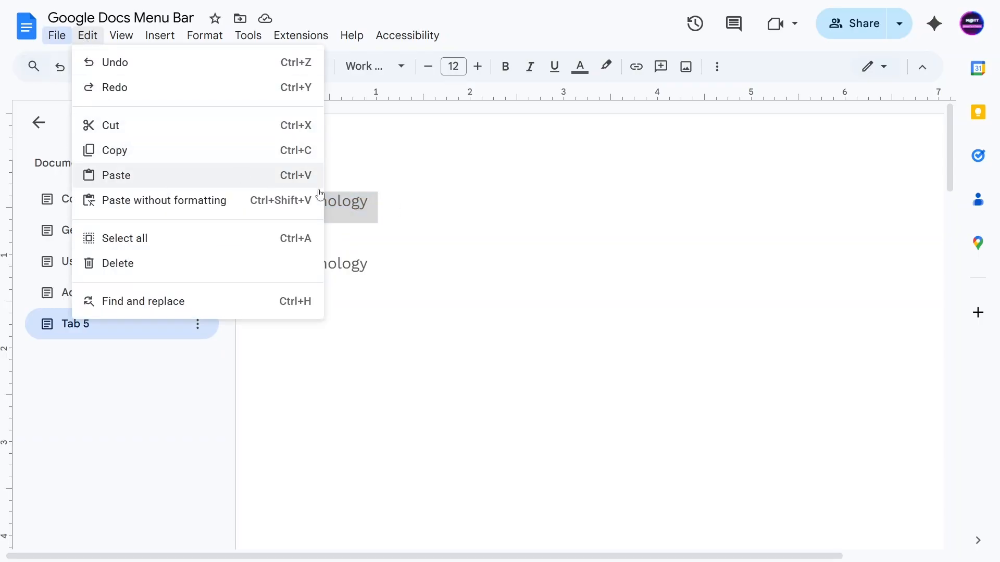
{"action": "left_click", "coordinate": [356, 275]}
{"action": "left_click", "coordinate": [94, 38]}
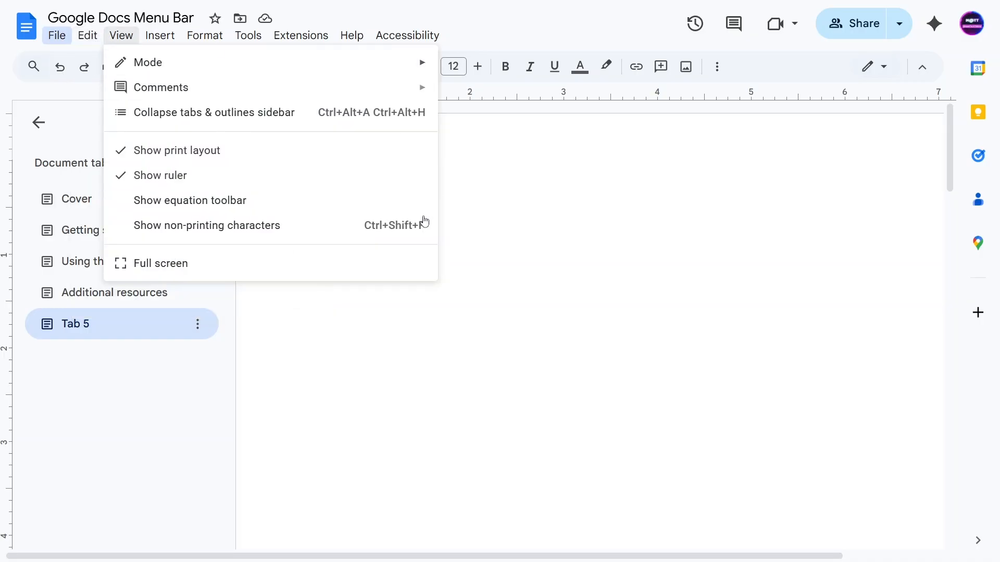
{"action": "double_click", "coordinate": [531, 310]}
{"action": "left_click", "coordinate": [92, 39]}
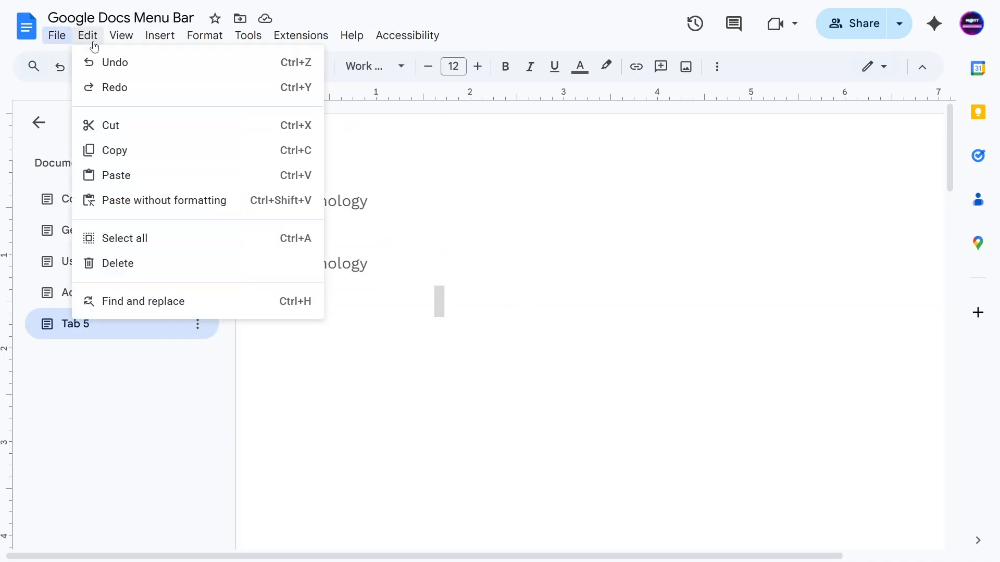